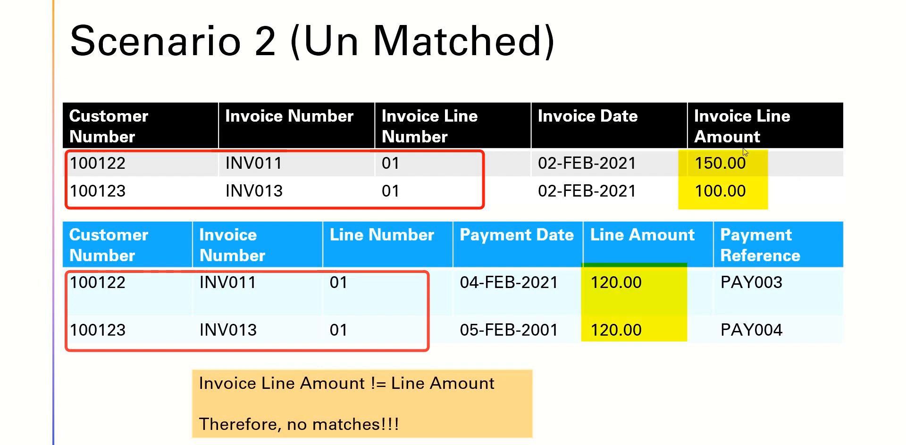
Step: Switch to EPM Cloud Account Reconciliation and open the AR Invoices to EDI match type
{"action": "left_click", "coordinate": [645, 331]}
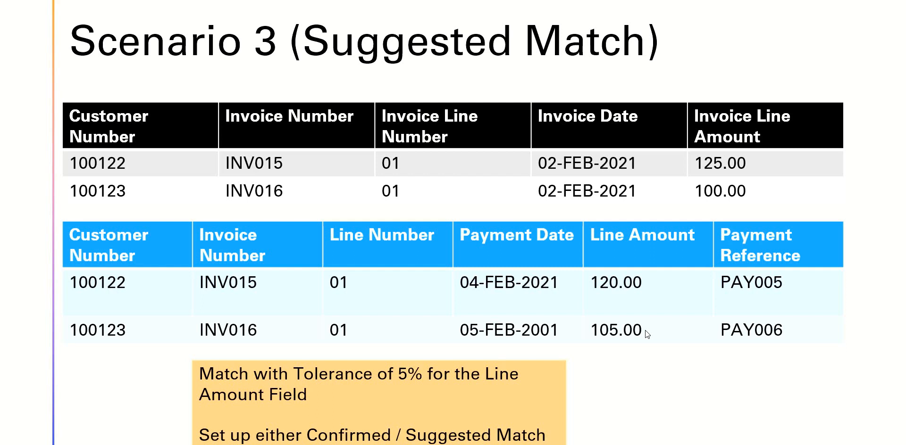
{"action": "key", "text": "alt+Tab"}
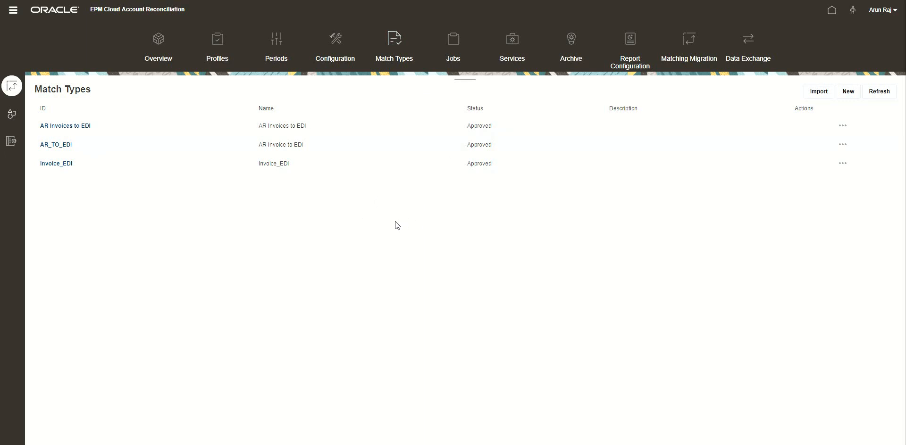
{"action": "left_click", "coordinate": [69, 126]}
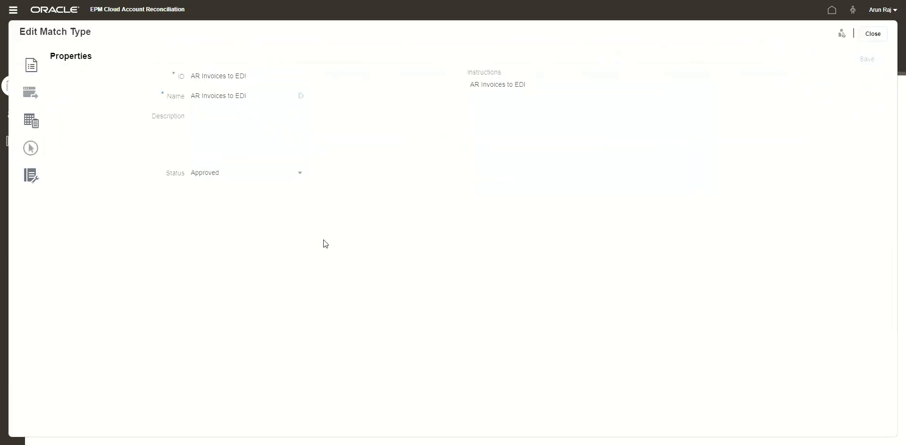
Step: Review the data source attributes of the EDI and INVOICES data sources
{"action": "left_click", "coordinate": [30, 93]}
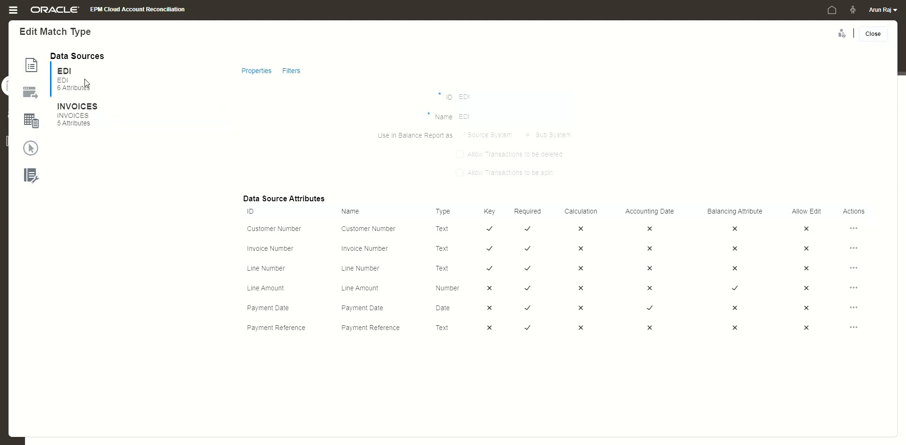
{"action": "left_click", "coordinate": [94, 116]}
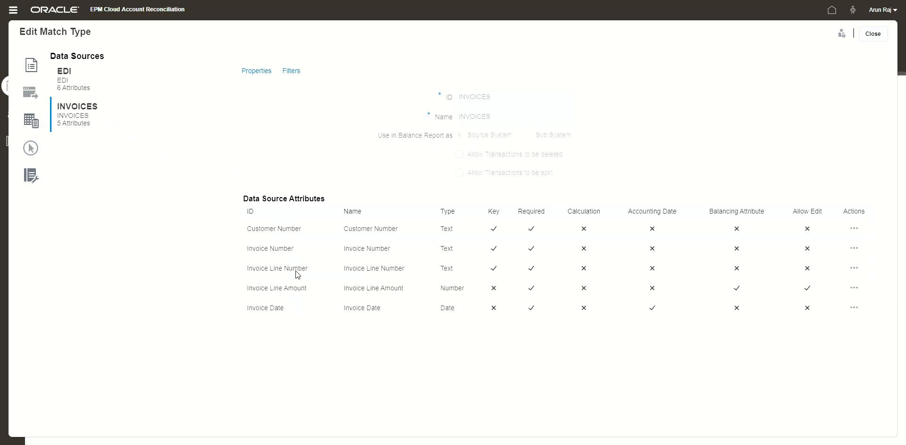
{"action": "left_click", "coordinate": [89, 78]}
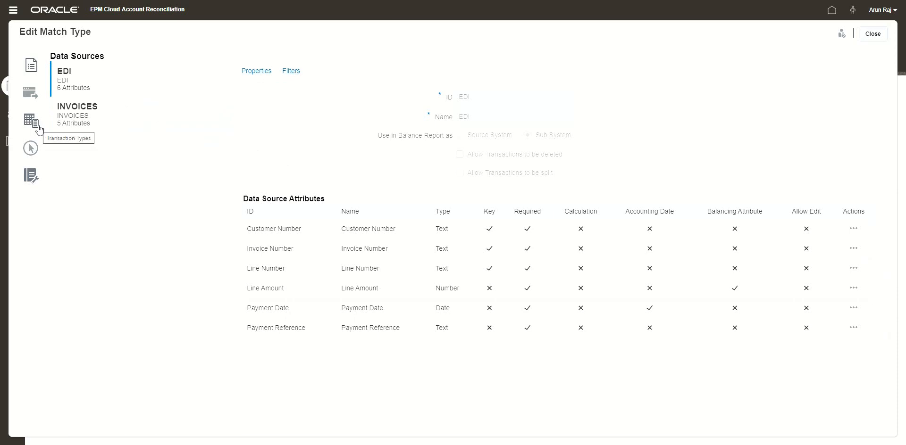
Step: Review the properties and rules of the 1-1 match process
{"action": "left_click", "coordinate": [32, 149]}
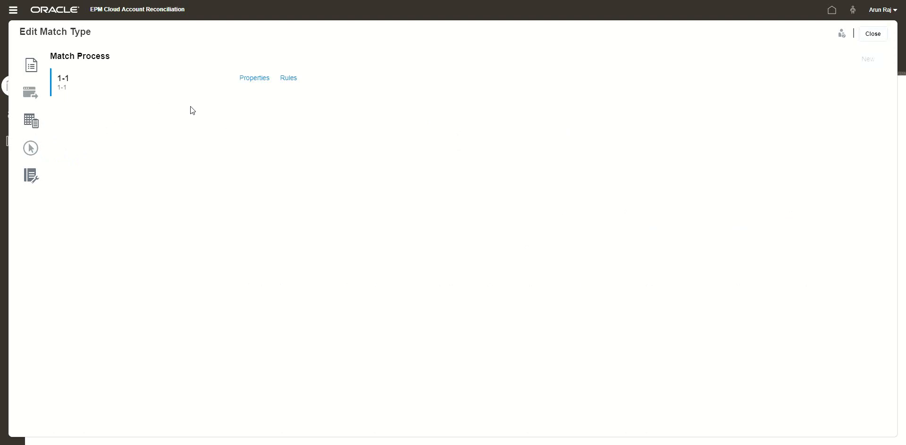
{"action": "left_click", "coordinate": [292, 80]}
{"action": "left_click", "coordinate": [259, 80]}
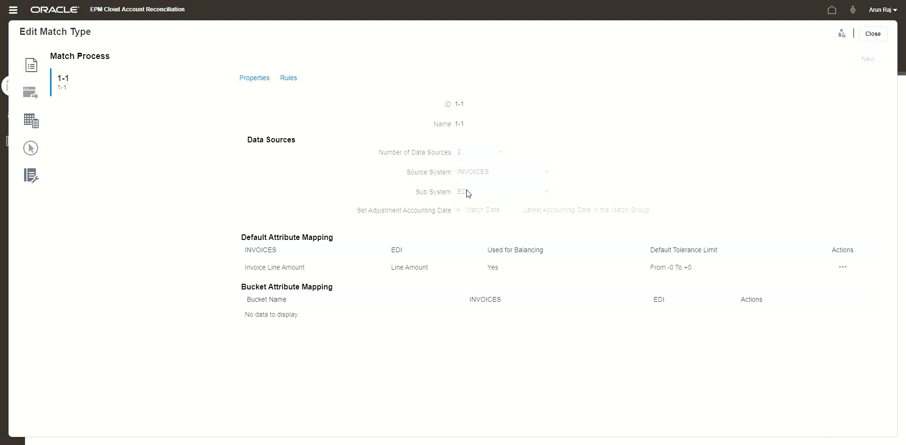
{"action": "left_click", "coordinate": [290, 79]}
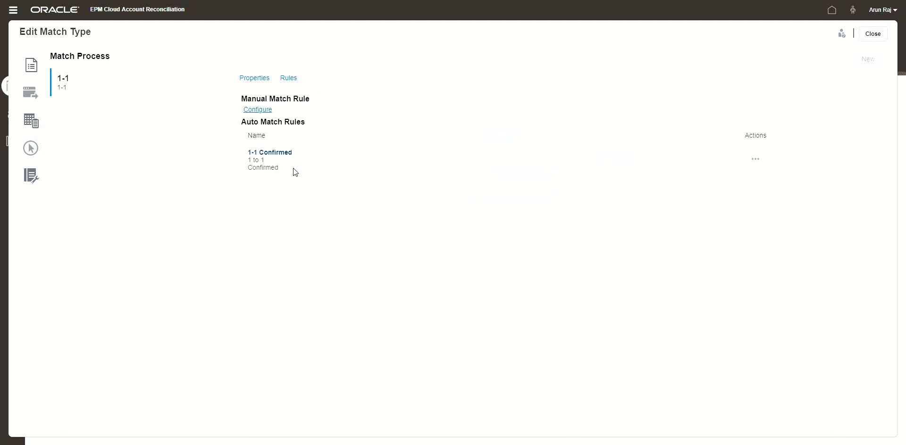
Step: Inspect the rule conditions of the 1-1 Confirmed auto match rule, then close the rule and match type editors
{"action": "left_click", "coordinate": [280, 153]}
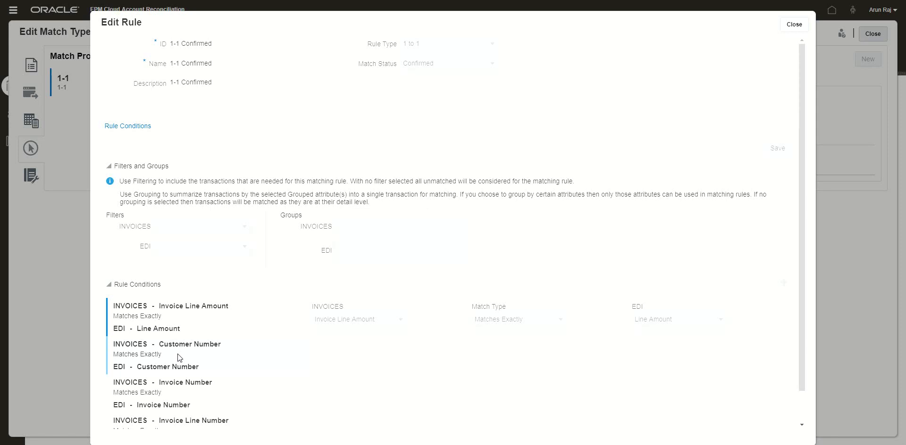
{"action": "scroll", "coordinate": [199, 368], "scroll_direction": "down", "scroll_amount": 1}
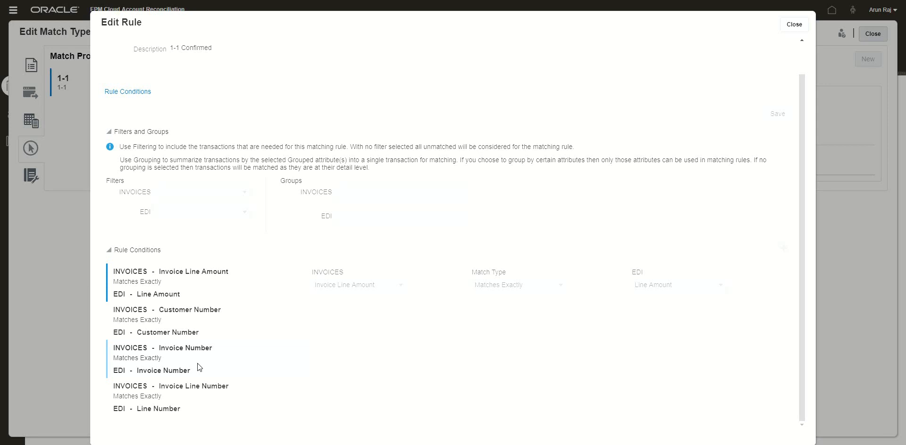
{"action": "left_click", "coordinate": [793, 26]}
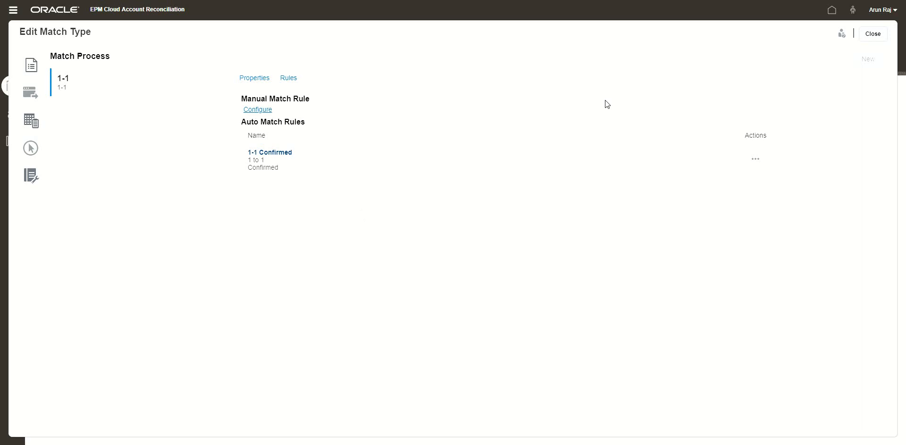
{"action": "left_click", "coordinate": [863, 34]}
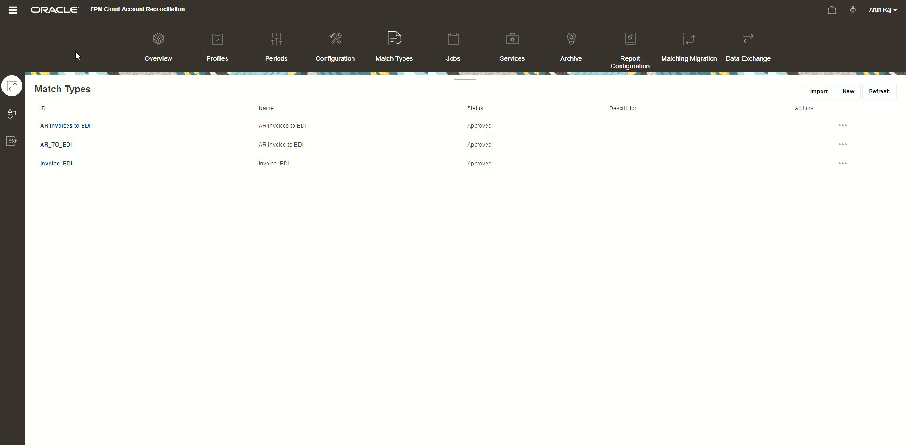
Step: Go to the Jobs page
{"action": "left_click", "coordinate": [14, 10]}
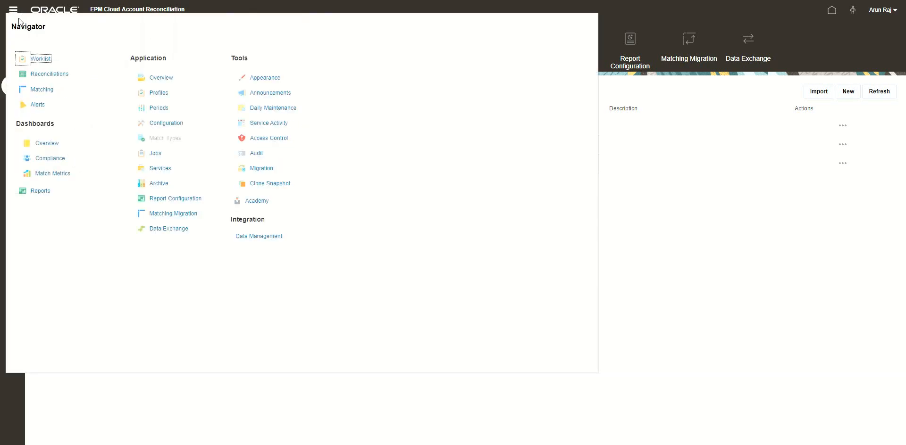
{"action": "left_click", "coordinate": [650, 270]}
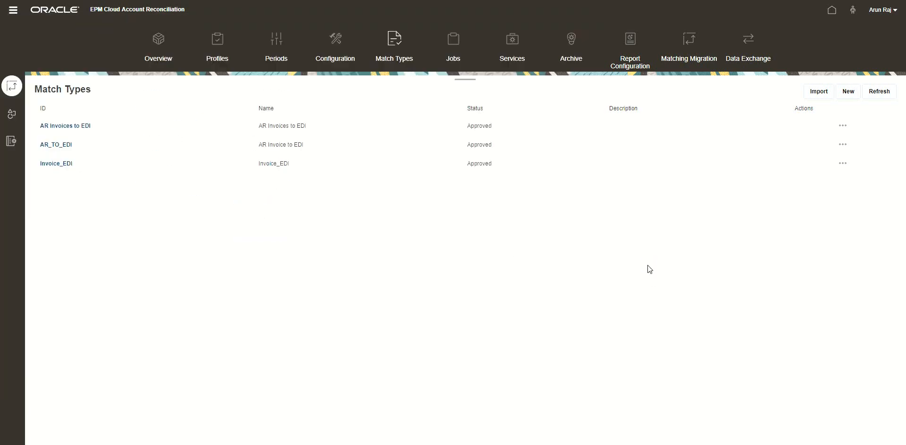
{"action": "left_click", "coordinate": [454, 46]}
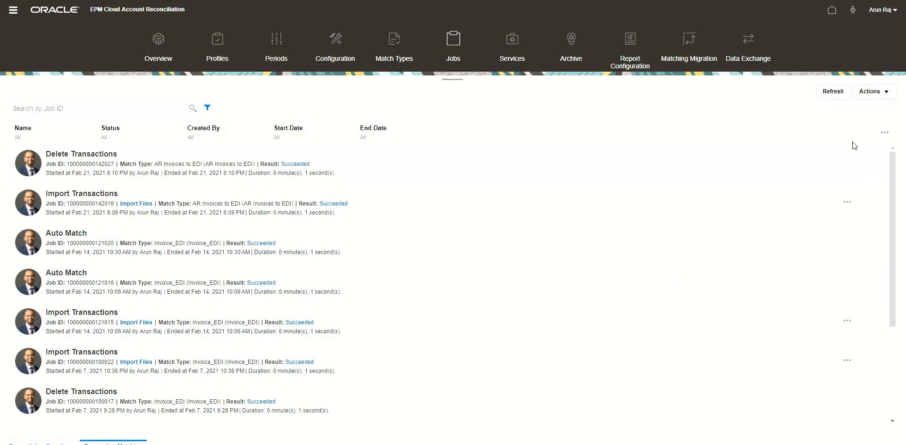
Step: Start an Import Transactions job with match type AR Invoices to EDI
{"action": "left_click", "coordinate": [876, 93]}
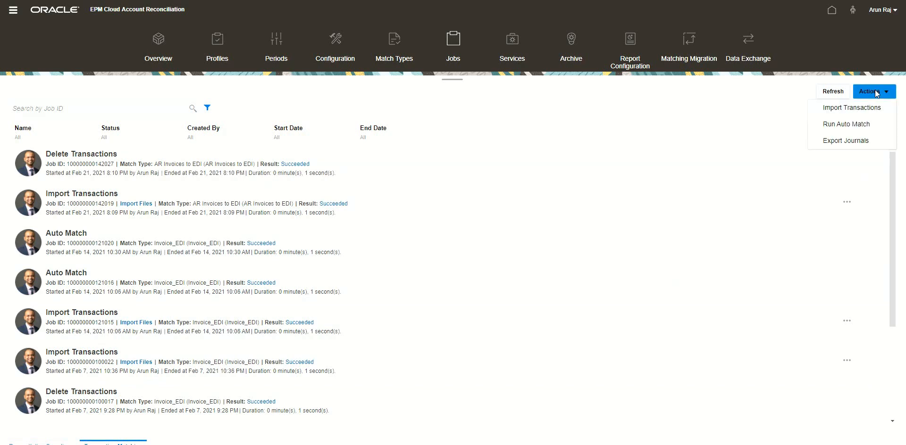
{"action": "left_click", "coordinate": [859, 108]}
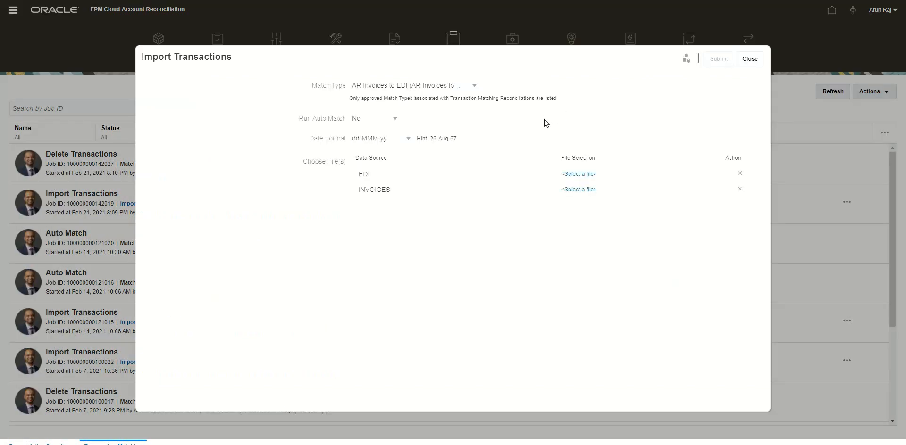
{"action": "left_click", "coordinate": [433, 87]}
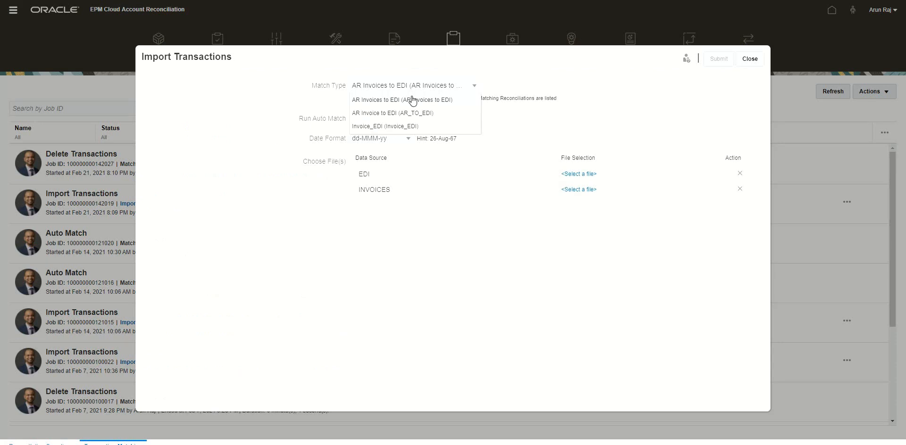
{"action": "left_click", "coordinate": [424, 100]}
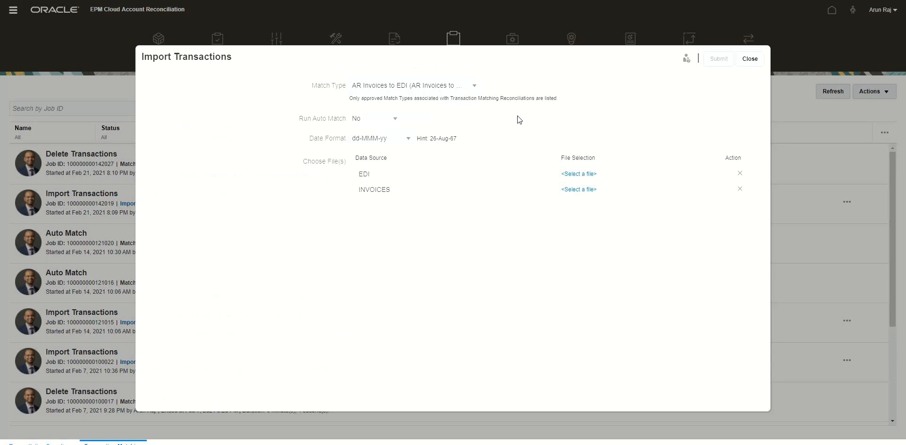
Step: Select Payment.csv for the EDI source and Invoices.csv for the INVOICES source
{"action": "left_click", "coordinate": [579, 174]}
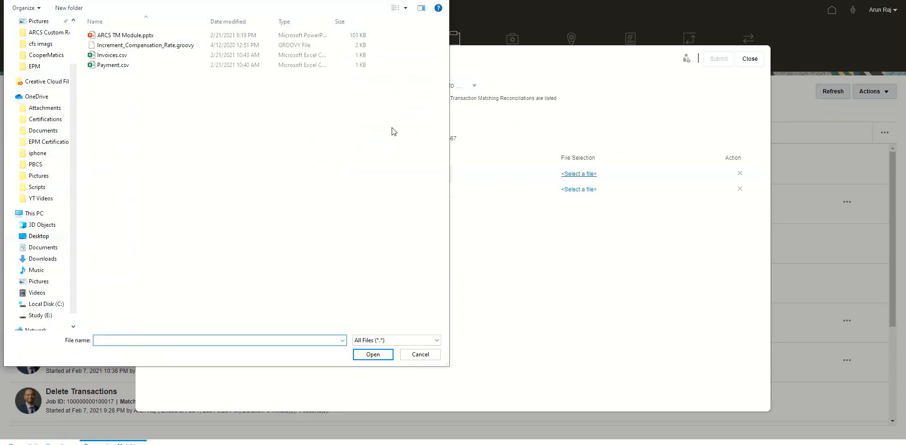
{"action": "double_click", "coordinate": [128, 65]}
{"action": "left_click", "coordinate": [579, 190]}
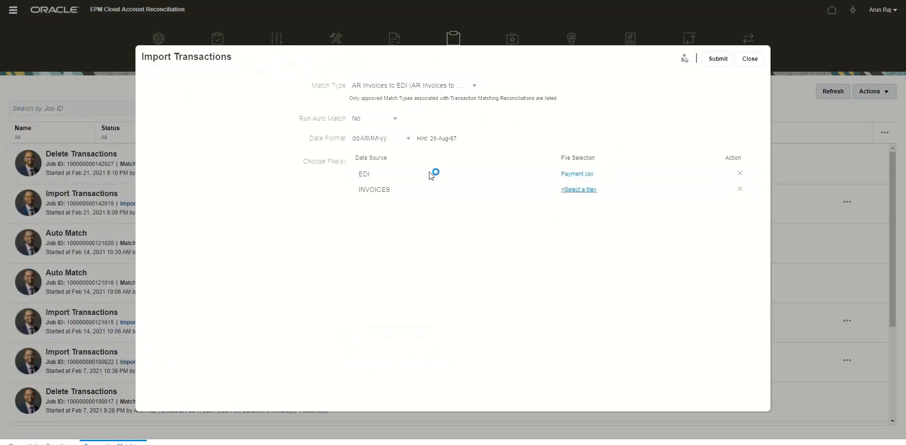
{"action": "double_click", "coordinate": [122, 59]}
Step: Set the date format to MM-dd-yyyy and submit the import
{"action": "left_click", "coordinate": [397, 140]}
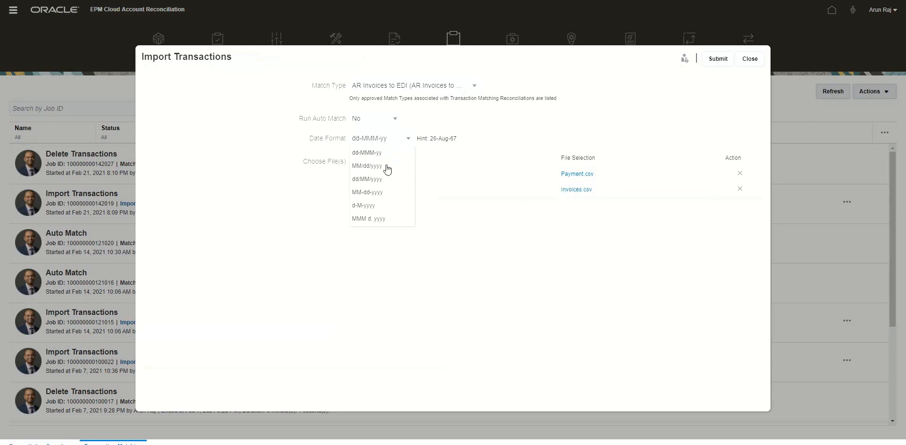
{"action": "left_click", "coordinate": [377, 192]}
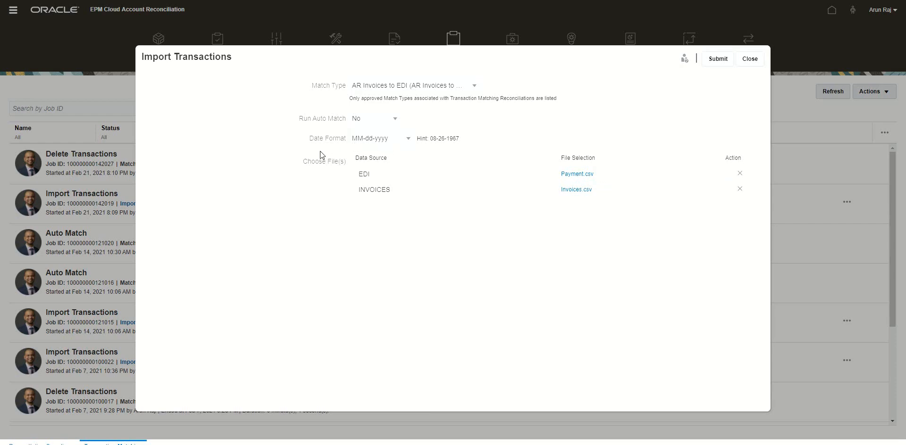
{"action": "left_click", "coordinate": [721, 61]}
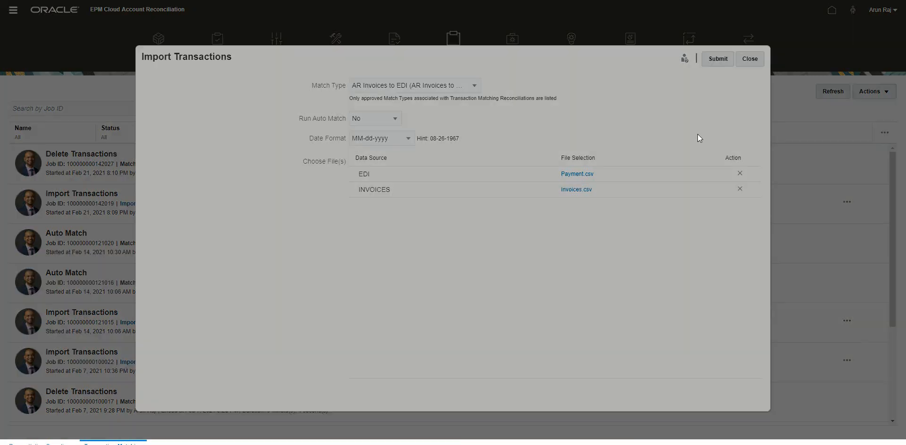
{"action": "key", "text": "Return"}
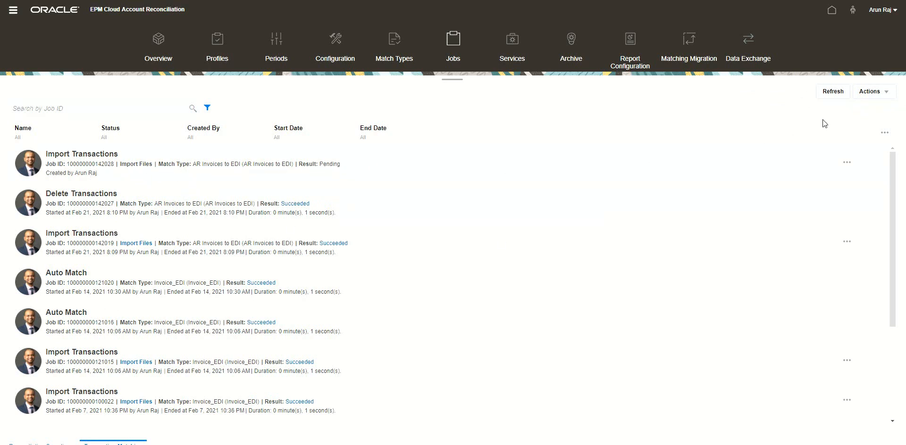
Step: Refresh the job list and open the transactions of the AR to EDI reconciliation in Matching
{"action": "left_click", "coordinate": [831, 91]}
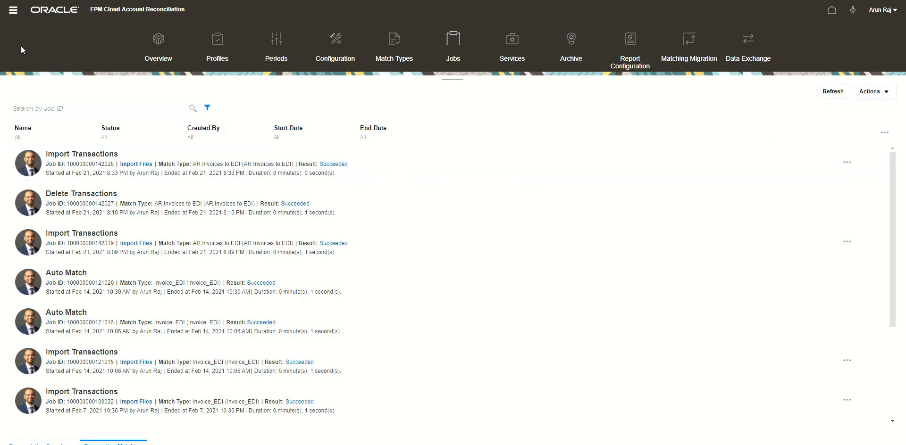
{"action": "left_click", "coordinate": [13, 10]}
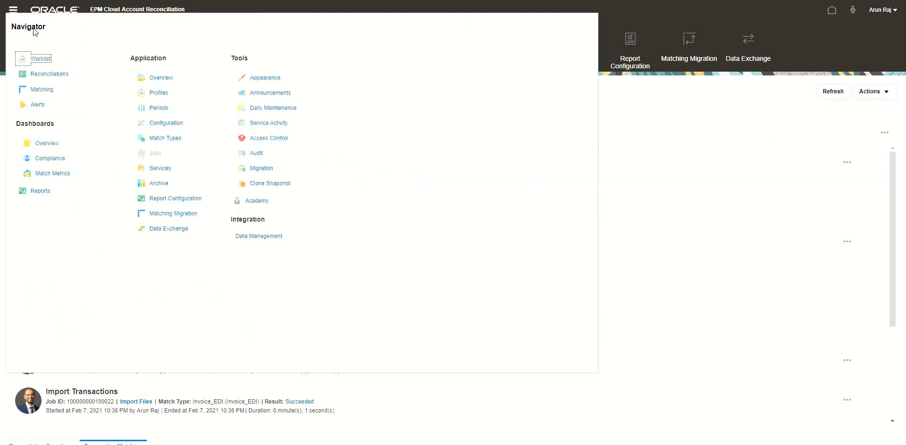
{"action": "left_click", "coordinate": [41, 89]}
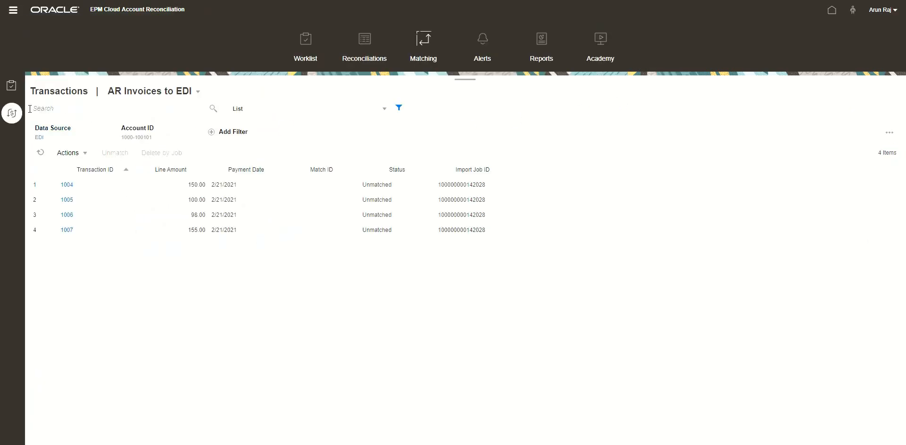
{"action": "left_click", "coordinate": [12, 85]}
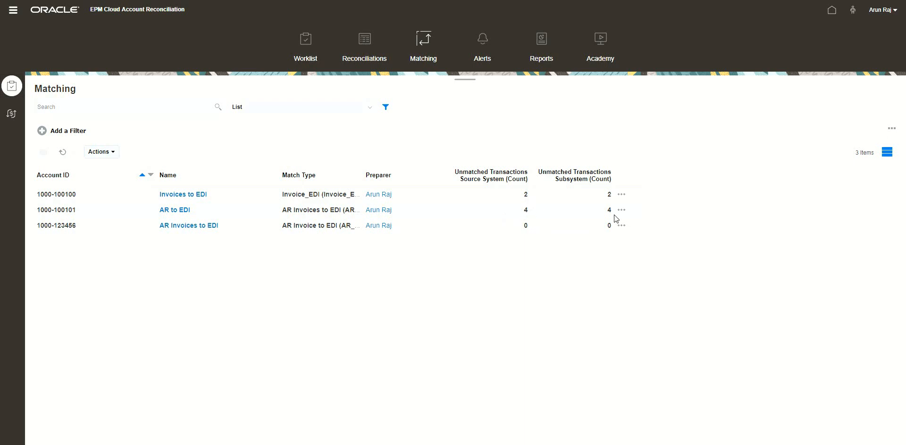
{"action": "left_click", "coordinate": [182, 210]}
{"action": "left_click", "coordinate": [12, 114]}
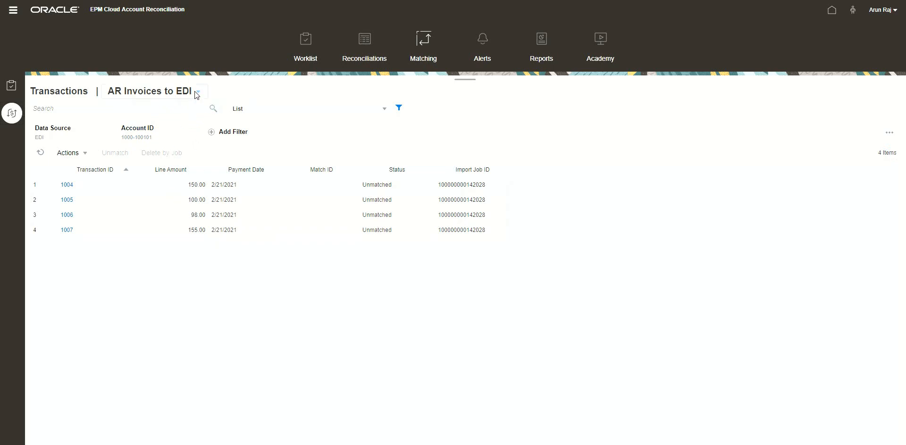
Step: Add the Customer Number, Invoice Number and Line Number columns to the EDI transactions list
{"action": "left_click", "coordinate": [71, 153]}
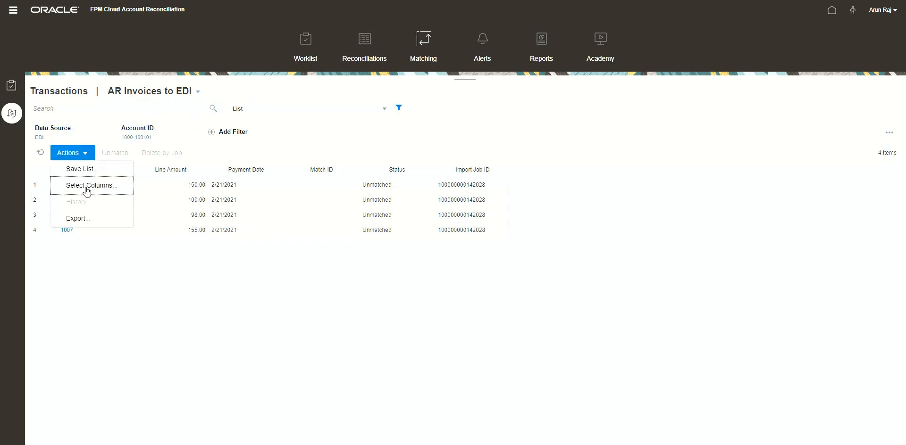
{"action": "left_click", "coordinate": [86, 186]}
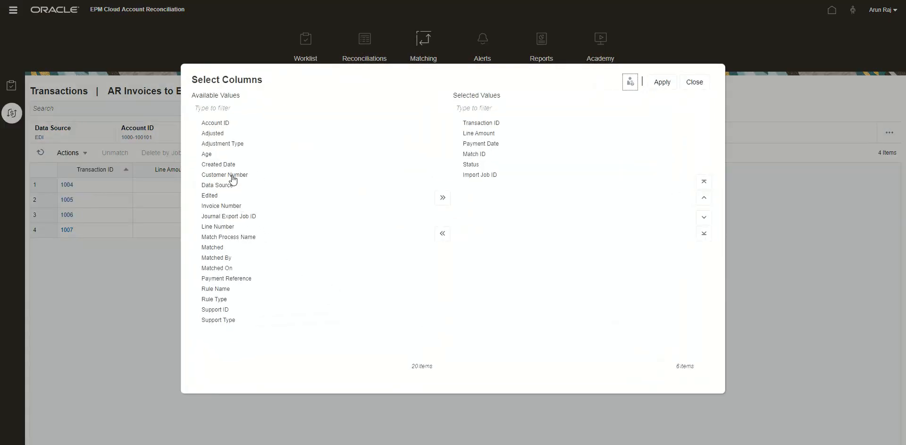
{"action": "left_click", "coordinate": [232, 176]}
{"action": "left_click", "coordinate": [443, 197]}
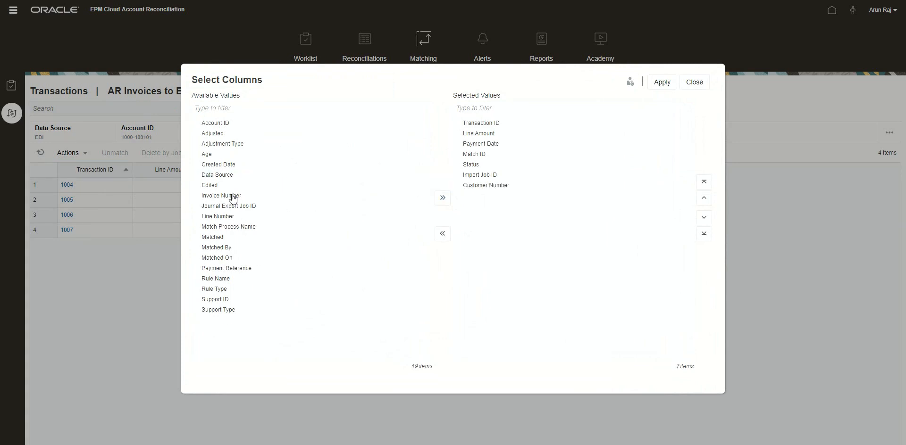
{"action": "left_click", "coordinate": [233, 196]}
{"action": "left_click", "coordinate": [443, 183]}
{"action": "left_click", "coordinate": [272, 210]}
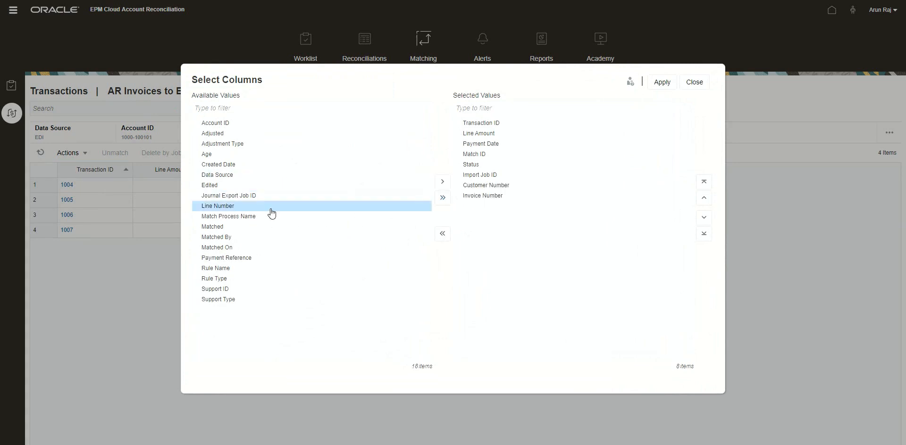
{"action": "left_click", "coordinate": [438, 184]}
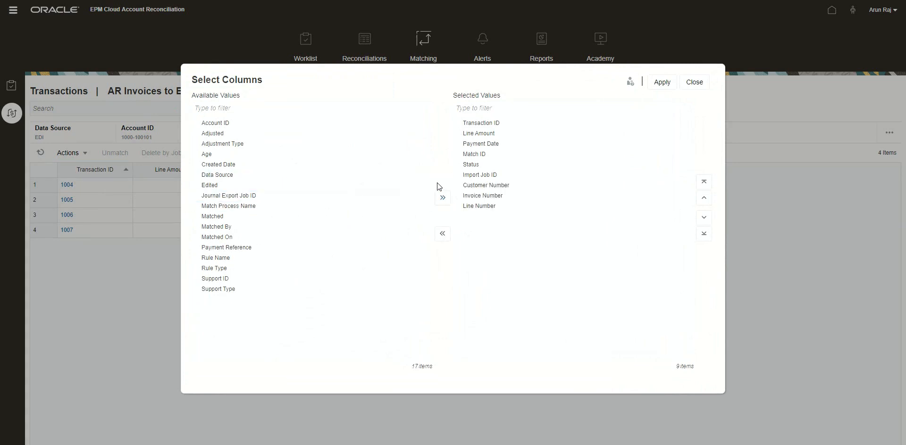
{"action": "left_click", "coordinate": [660, 83]}
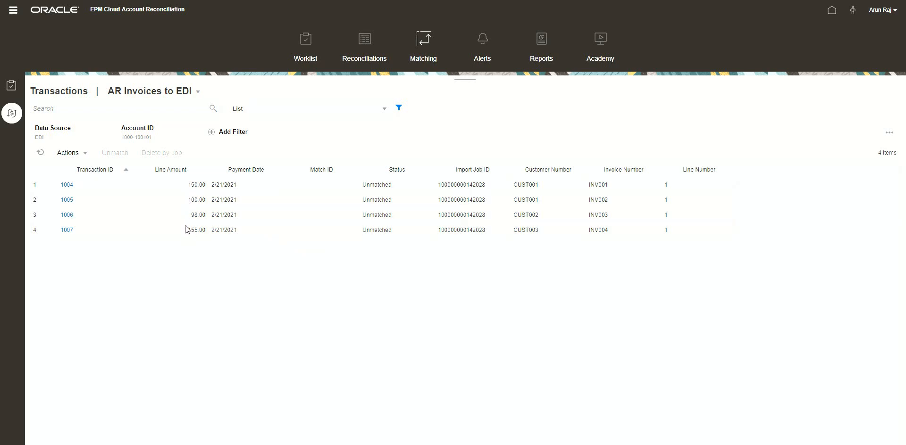
Step: Switch the transactions list to the INVOICES data source
{"action": "left_click", "coordinate": [42, 138]}
{"action": "left_click", "coordinate": [98, 169]}
{"action": "left_click", "coordinate": [57, 196]}
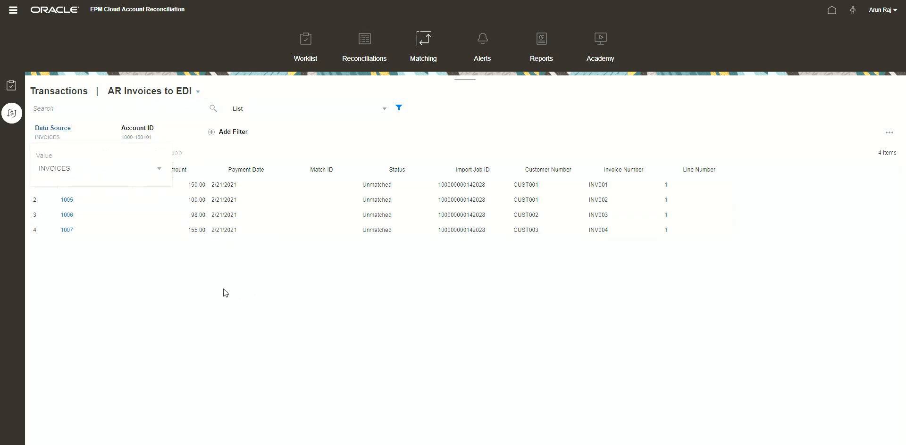
{"action": "left_click", "coordinate": [289, 151]}
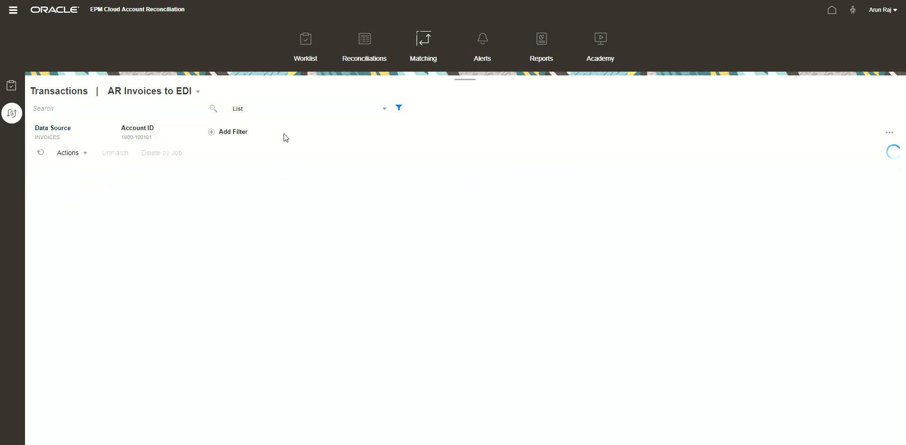
Step: Add the Customer Number, Invoice Number and Invoice Line Number columns to the INVOICES transactions list
{"action": "left_click", "coordinate": [80, 154]}
{"action": "left_click", "coordinate": [92, 186]}
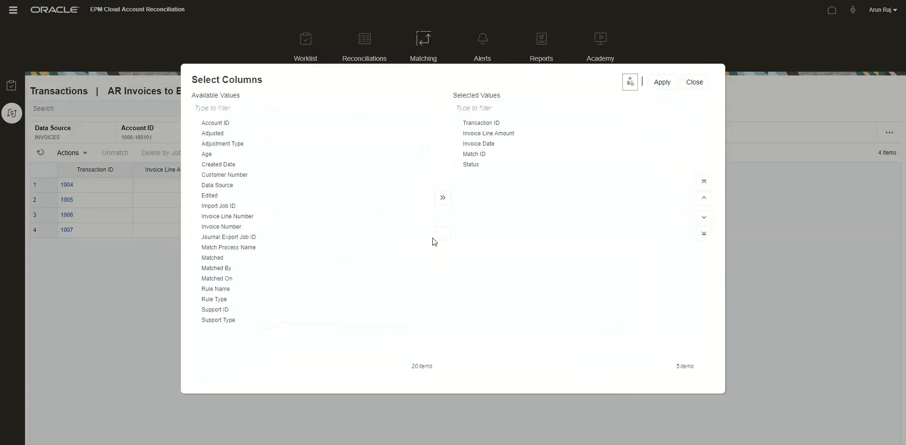
{"action": "left_click", "coordinate": [225, 174]}
{"action": "left_click", "coordinate": [442, 198]}
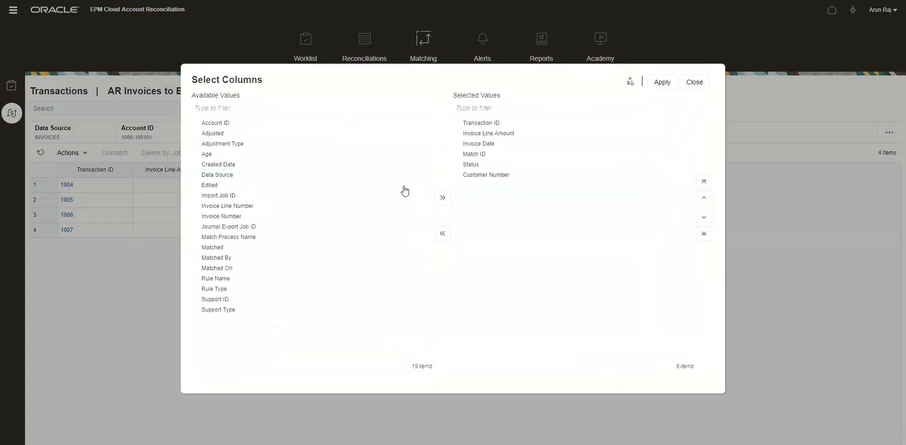
{"action": "left_click", "coordinate": [233, 217]}
{"action": "left_click", "coordinate": [443, 198]}
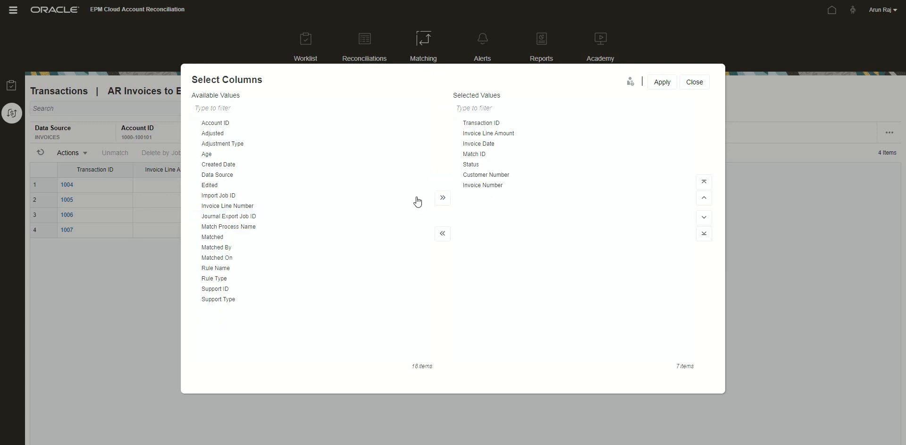
{"action": "left_click", "coordinate": [262, 206]}
{"action": "left_click", "coordinate": [442, 198]}
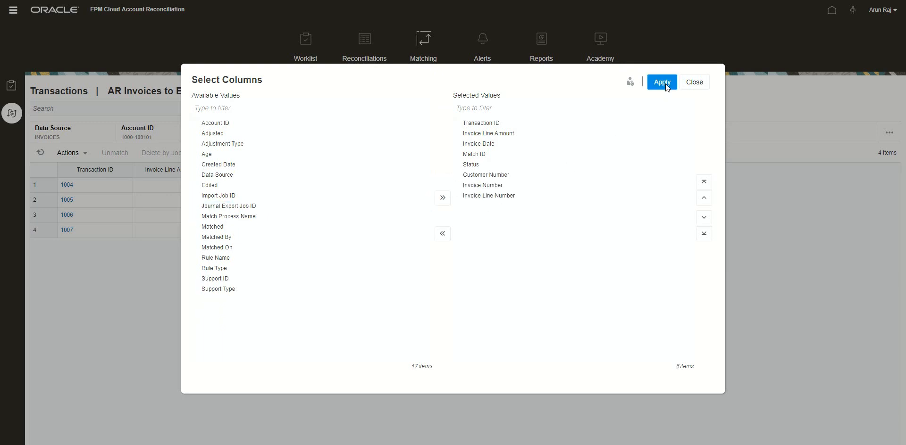
{"action": "left_click", "coordinate": [663, 82]}
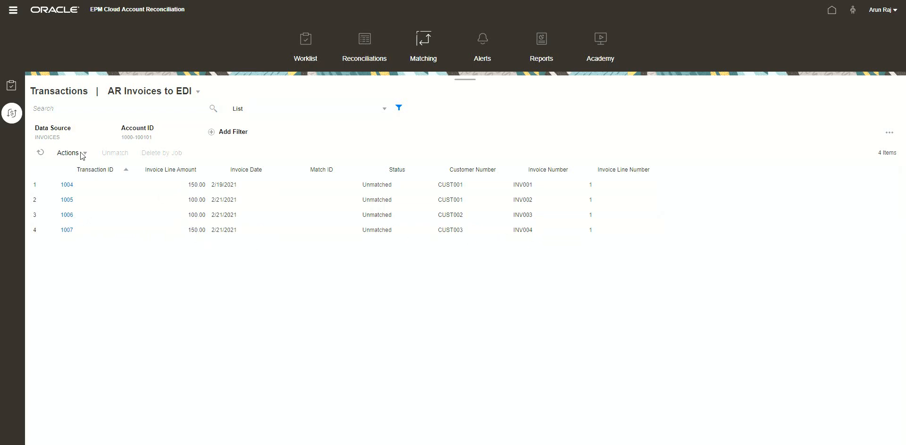
Step: Switch the transactions list back to the EDI data source
{"action": "left_click", "coordinate": [57, 139]}
{"action": "left_click", "coordinate": [67, 169]}
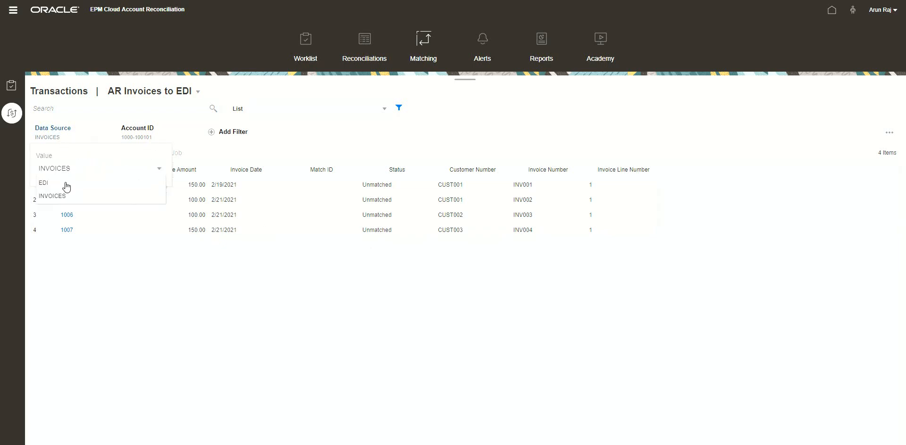
{"action": "left_click", "coordinate": [67, 183]}
{"action": "left_click", "coordinate": [348, 131]}
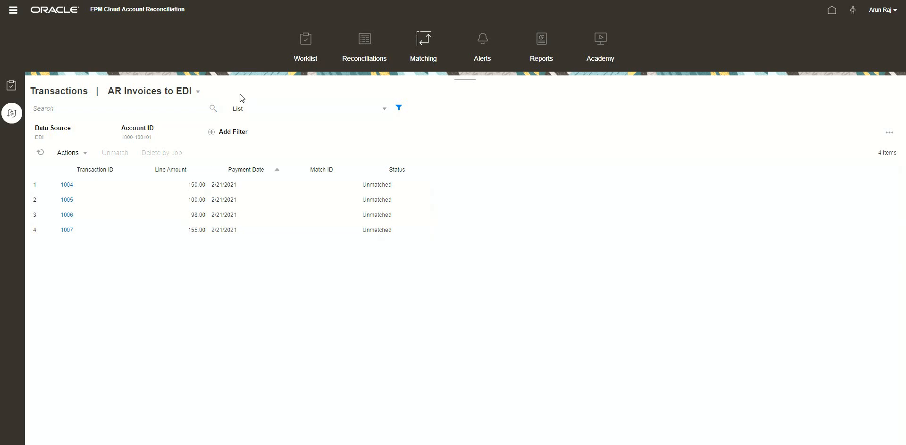
Step: Open the AR to EDI reconciliation and review its unmatched INVOICES and EDI transactions side by side
{"action": "left_click", "coordinate": [11, 86]}
{"action": "left_click", "coordinate": [180, 211]}
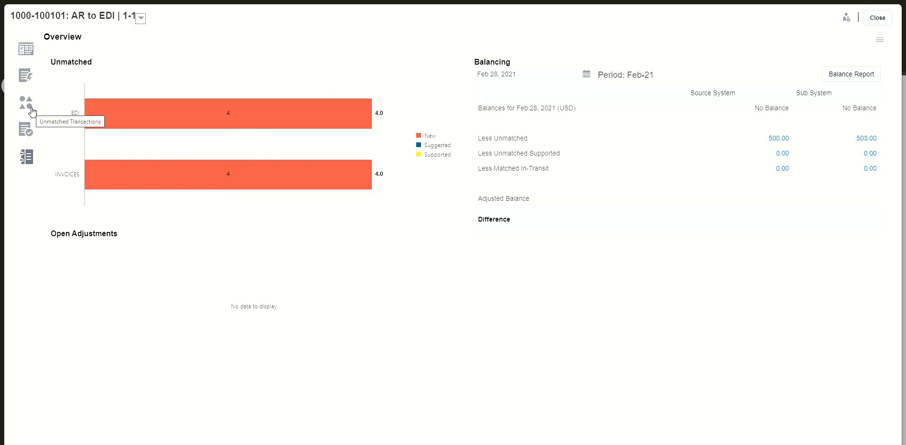
{"action": "left_click", "coordinate": [25, 103]}
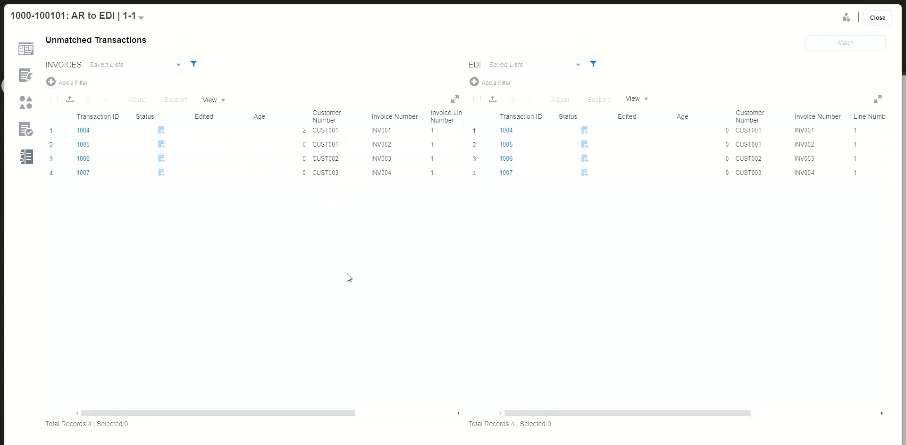
{"action": "left_click_drag", "start_coordinate": [351, 413], "coordinate": [471, 408]}
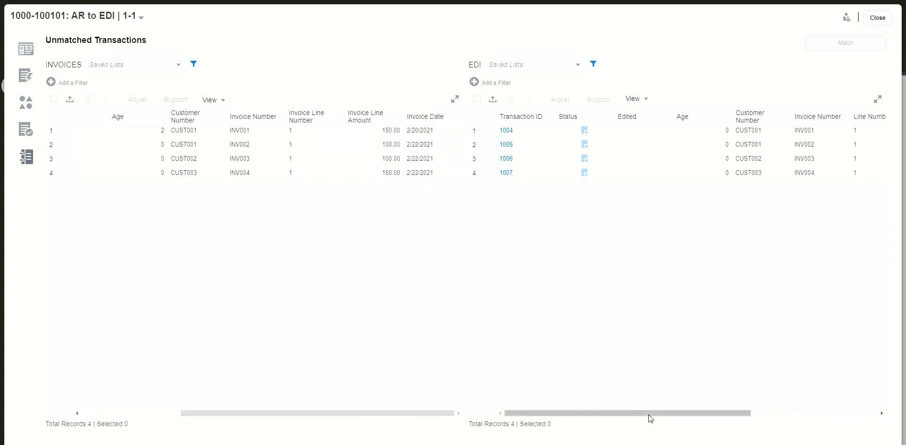
{"action": "left_click_drag", "start_coordinate": [648, 417], "coordinate": [788, 409]}
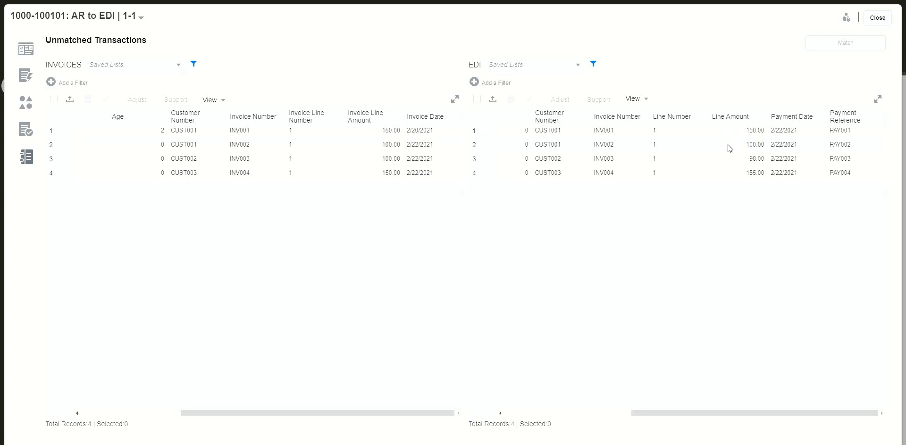
{"action": "left_click", "coordinate": [877, 18]}
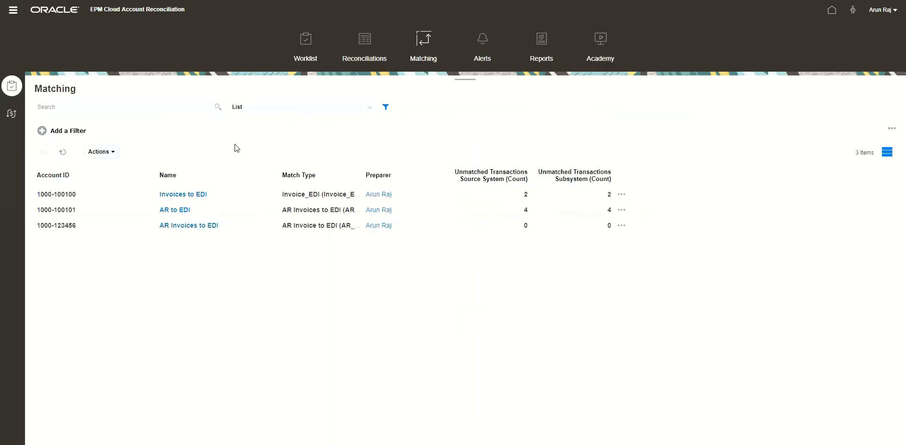
Step: Run Auto Match for the AR Invoices to EDI match type from Jobs and refresh the job list
{"action": "left_click", "coordinate": [13, 11]}
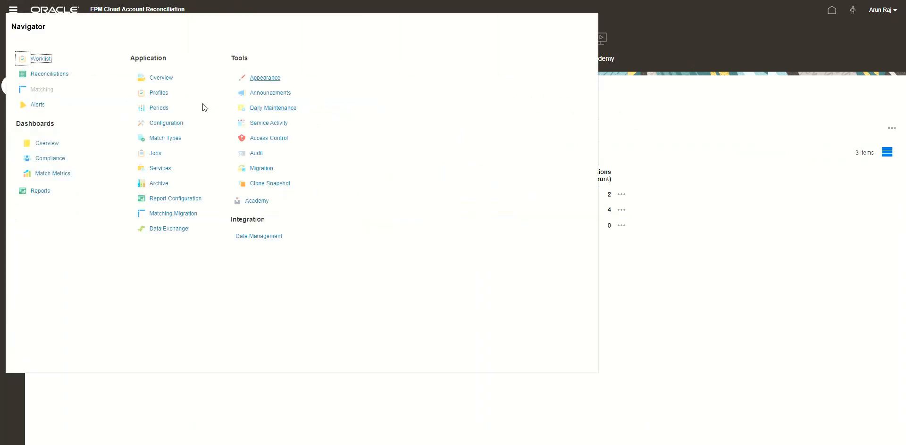
{"action": "left_click", "coordinate": [157, 155]}
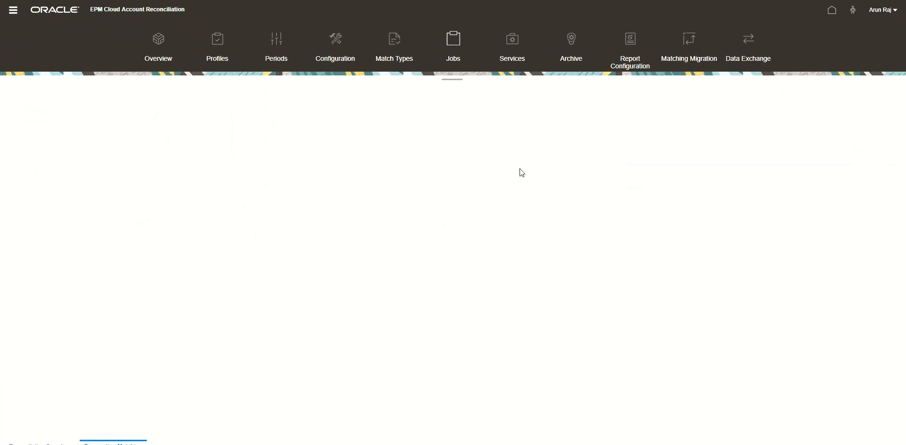
{"action": "left_click", "coordinate": [888, 93]}
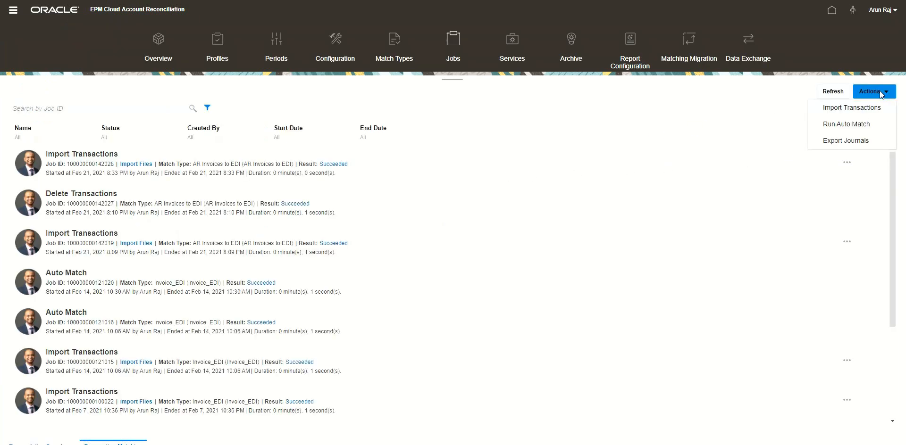
{"action": "left_click", "coordinate": [848, 125]}
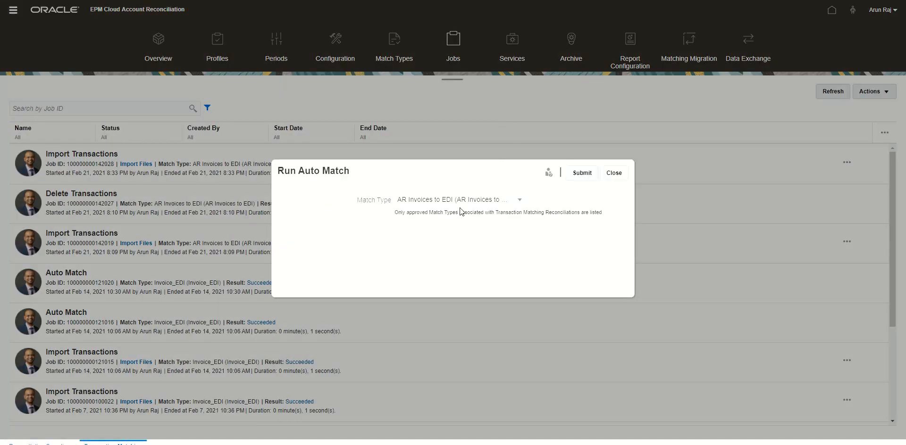
{"action": "left_click", "coordinate": [460, 203]}
{"action": "left_click", "coordinate": [467, 214]}
{"action": "left_click", "coordinate": [582, 174]}
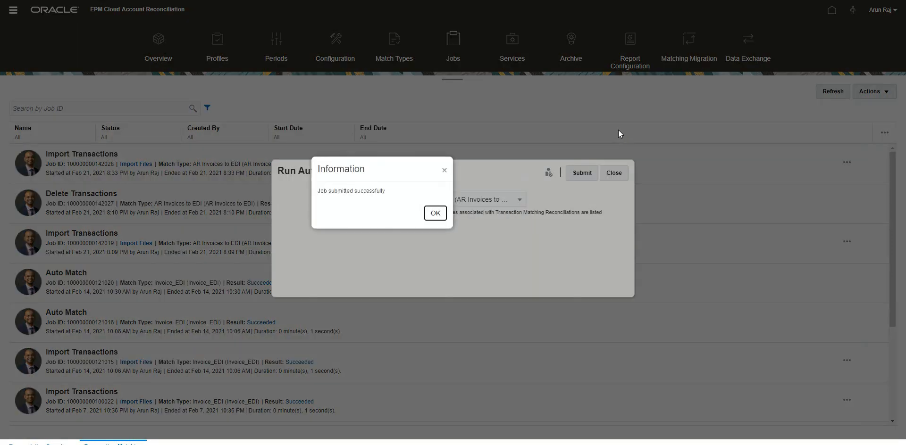
{"action": "left_click", "coordinate": [433, 216]}
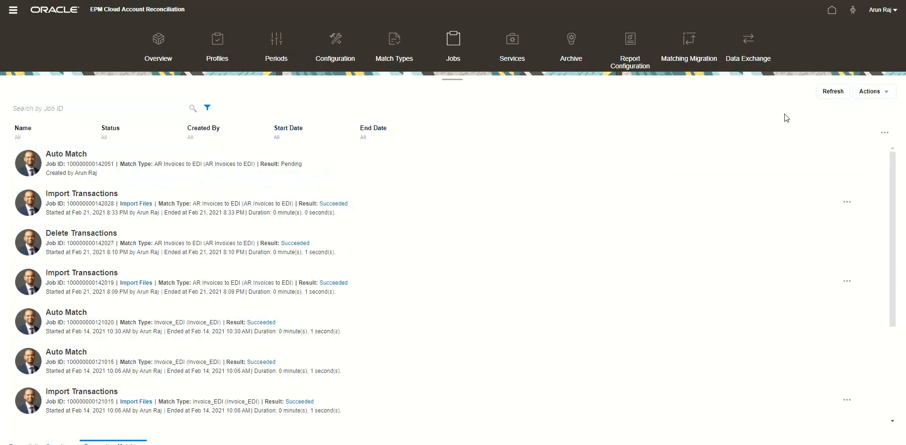
{"action": "left_click", "coordinate": [835, 95]}
{"action": "left_click", "coordinate": [833, 97]}
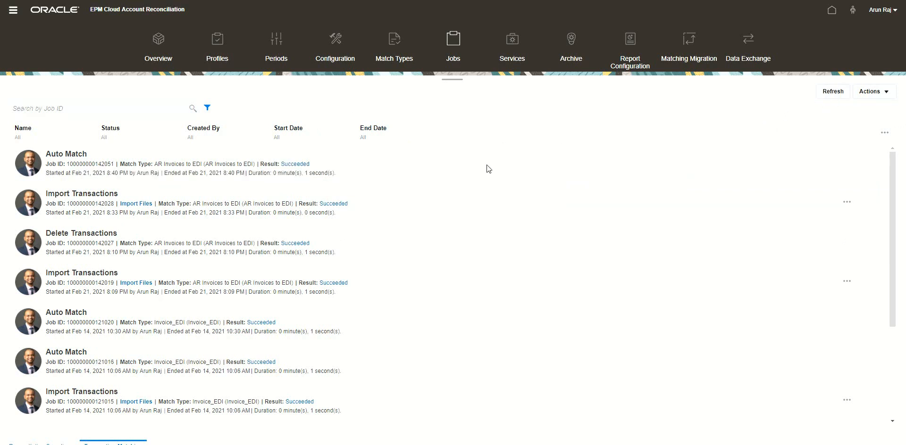
Step: Reopen the AR to EDI reconciliation and review the remaining unmatched transactions on both sides
{"action": "left_click", "coordinate": [13, 13]}
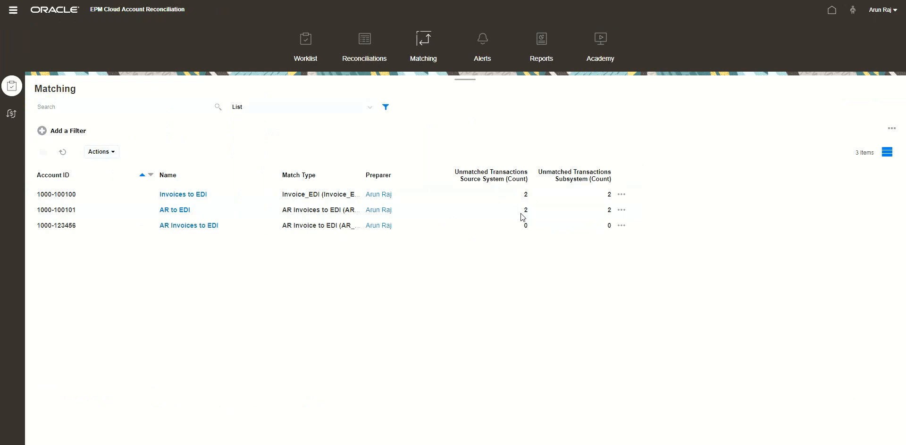
{"action": "left_click", "coordinate": [176, 210]}
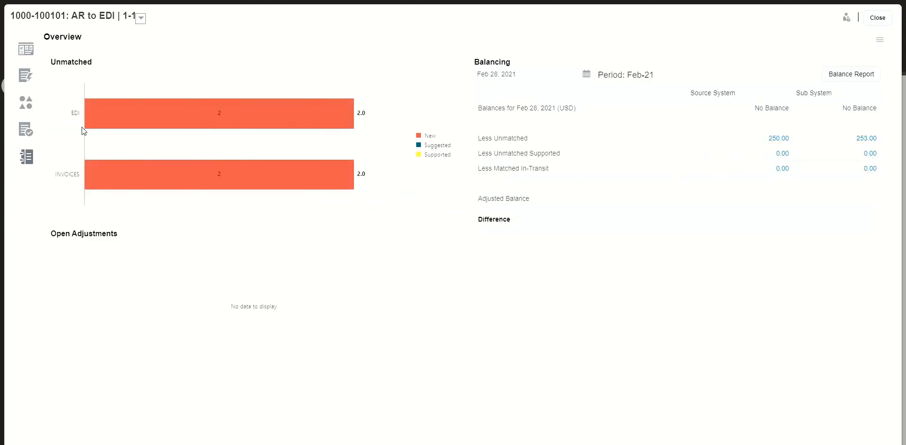
{"action": "left_click", "coordinate": [26, 103]}
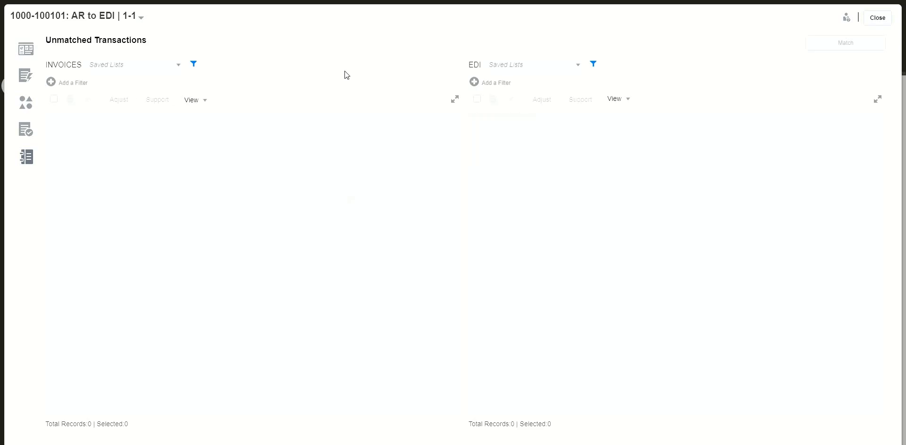
{"action": "left_click_drag", "start_coordinate": [327, 414], "coordinate": [502, 402]}
{"action": "left_click_drag", "start_coordinate": [703, 416], "coordinate": [830, 414]}
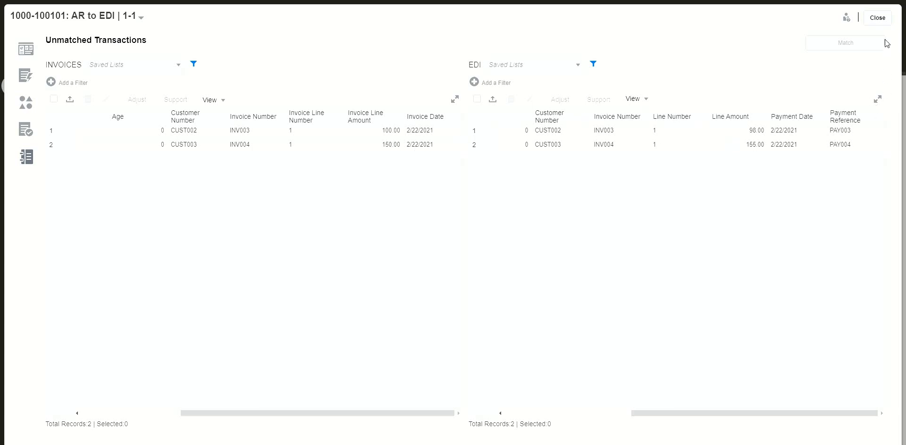
{"action": "left_click", "coordinate": [883, 21]}
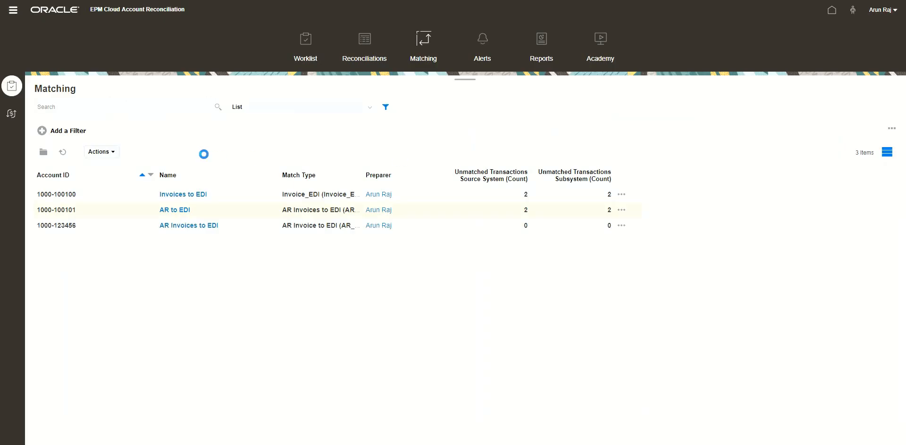
Step: Open the AR Invoices to EDI match type and set its status to Pending
{"action": "left_click", "coordinate": [14, 10]}
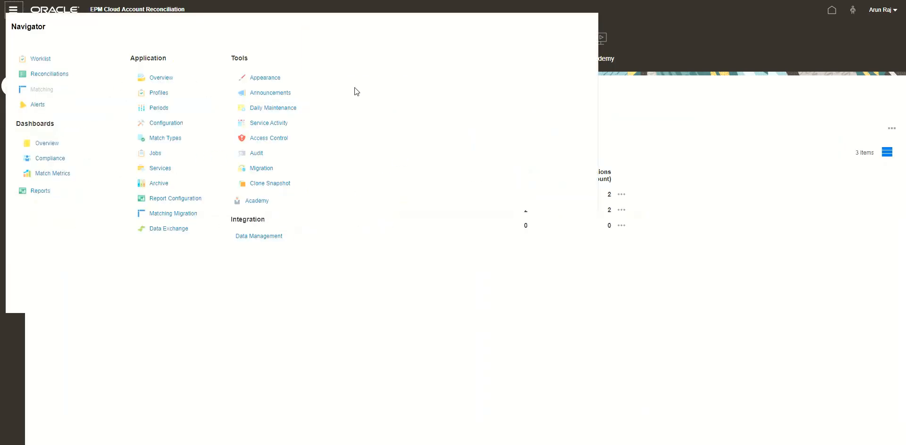
{"action": "left_click", "coordinate": [166, 138]}
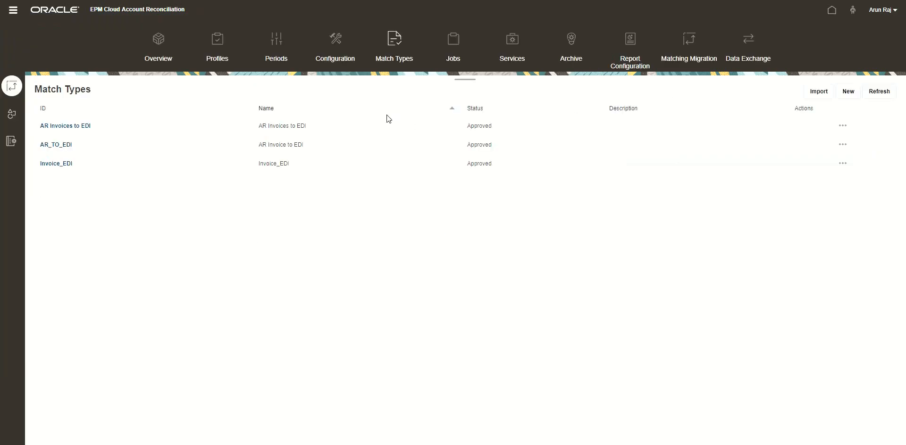
{"action": "left_click", "coordinate": [79, 127]}
{"action": "left_click", "coordinate": [256, 177]}
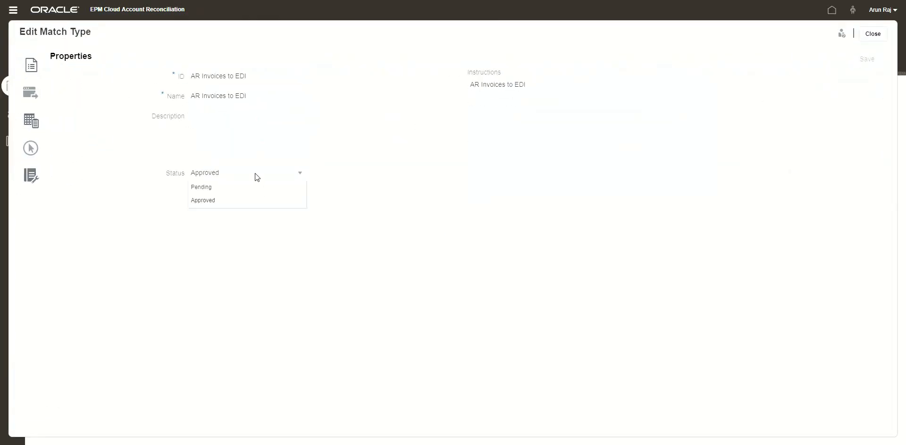
{"action": "left_click", "coordinate": [247, 188]}
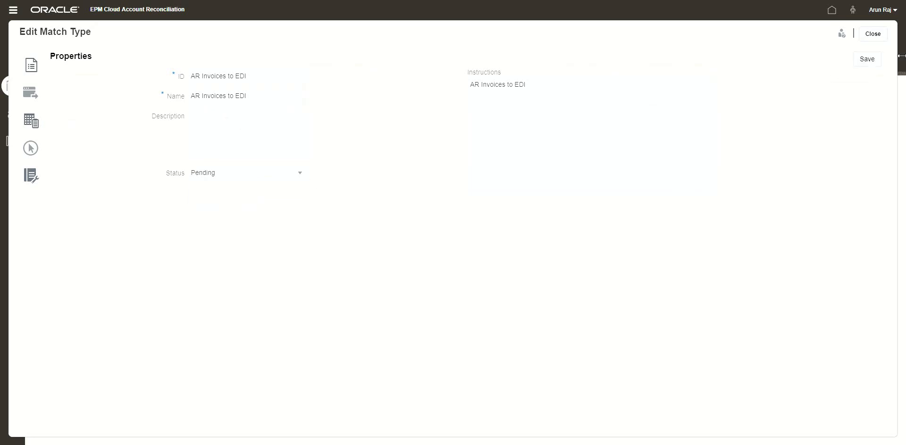
{"action": "left_click", "coordinate": [866, 61]}
Step: Add a new 1 to 1 auto match rule with ID and name 1-1 Suggested to the 1-1 match process
{"action": "left_click", "coordinate": [31, 148]}
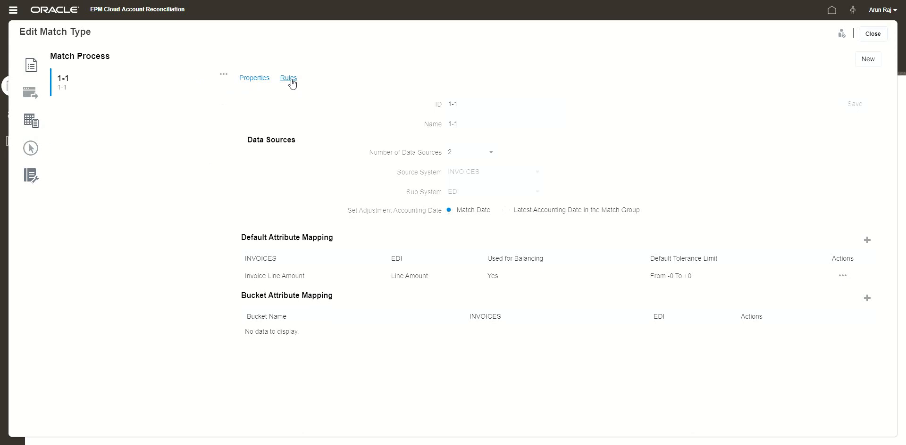
{"action": "left_click", "coordinate": [289, 78]}
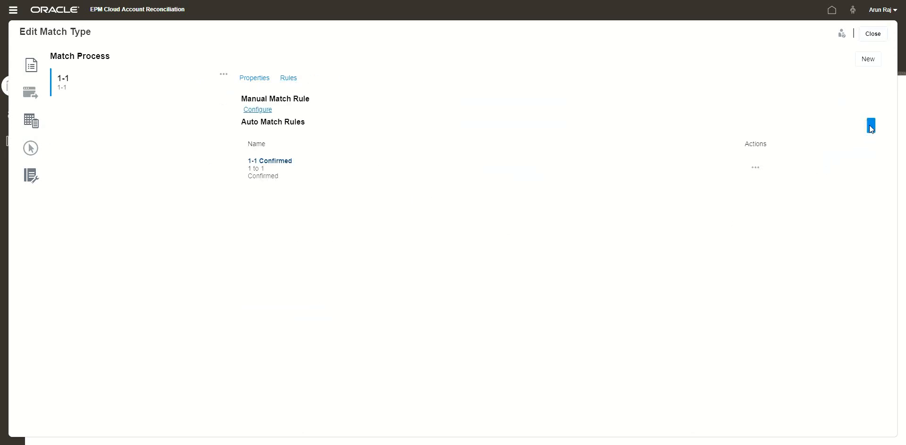
{"action": "left_click", "coordinate": [869, 126]}
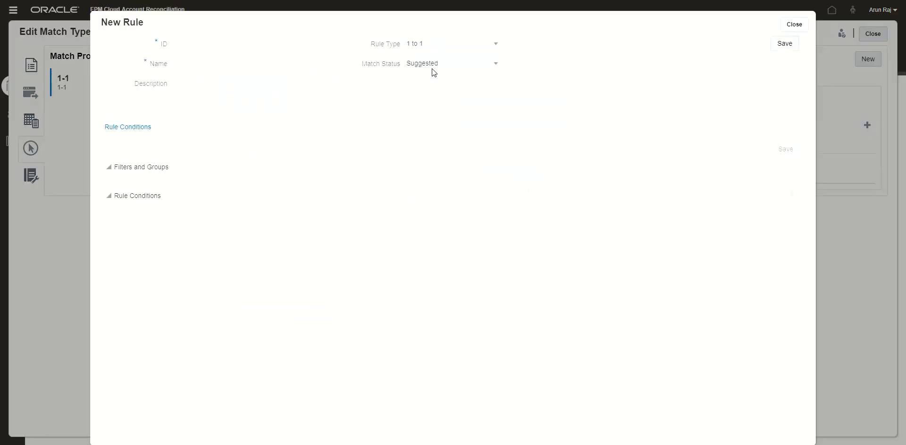
{"action": "left_click", "coordinate": [254, 49]}
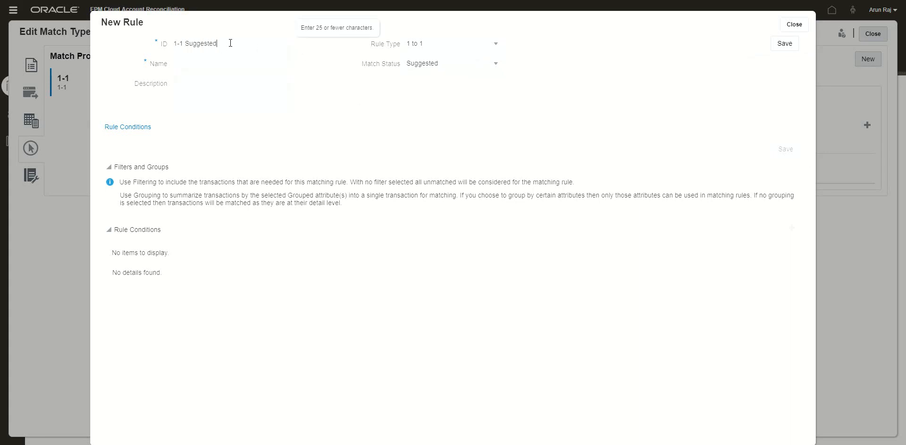
{"action": "key", "text": "ctrl+a"}
{"action": "key", "text": "ctrl+c"}
{"action": "left_click", "coordinate": [240, 65]}
{"action": "key", "text": "ctrl+v"}
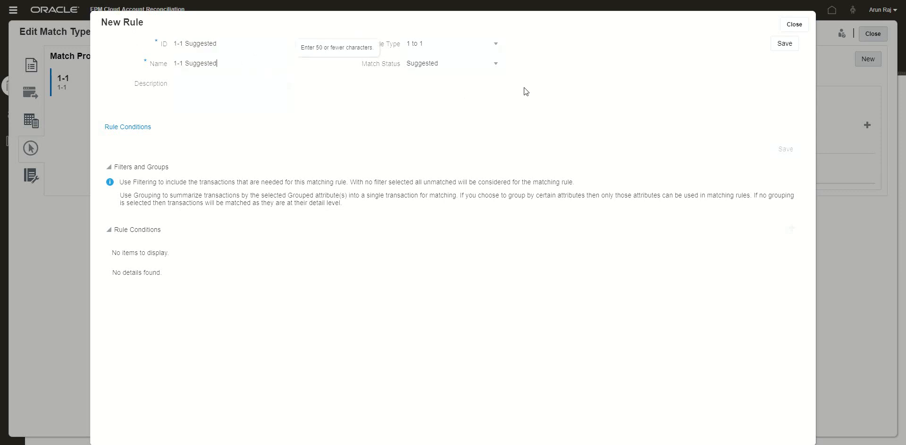
{"action": "left_click", "coordinate": [784, 44]}
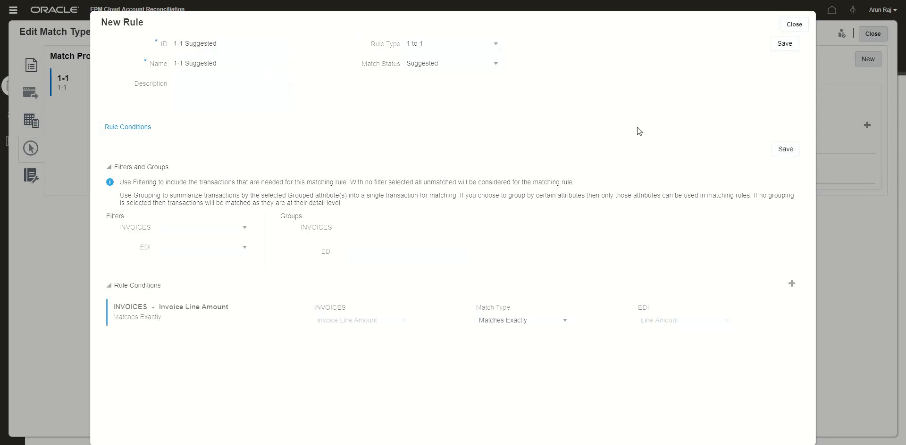
Step: Change the Invoice Line Amount condition to Matches with Tolerance using a custom 5 percent tolerance
{"action": "left_click", "coordinate": [541, 324]}
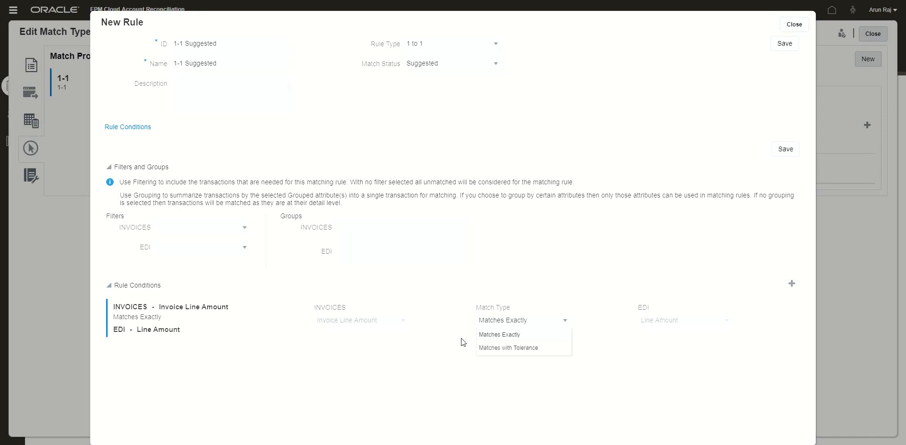
{"action": "left_click", "coordinate": [423, 365]}
{"action": "left_click", "coordinate": [504, 348]}
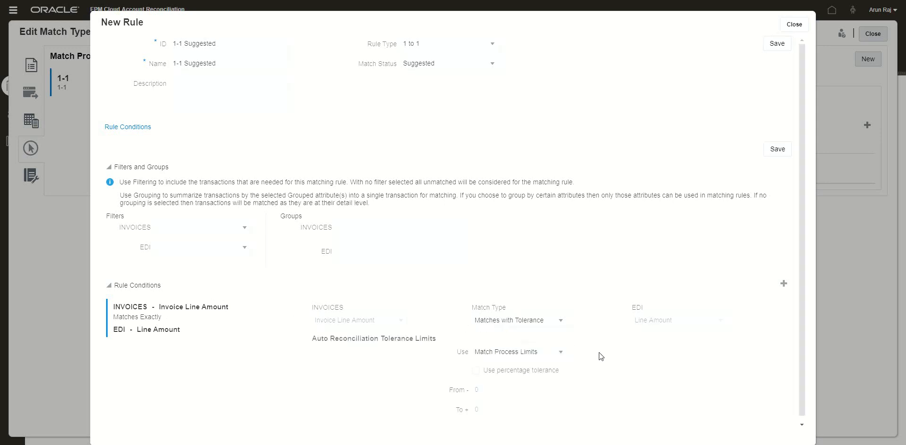
{"action": "scroll", "coordinate": [580, 360], "scroll_direction": "down", "scroll_amount": 1}
{"action": "left_click", "coordinate": [522, 347]}
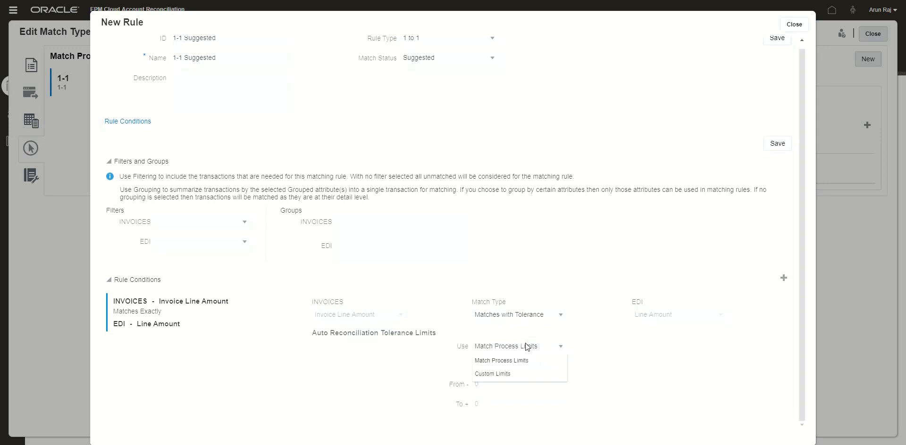
{"action": "left_click", "coordinate": [505, 376]}
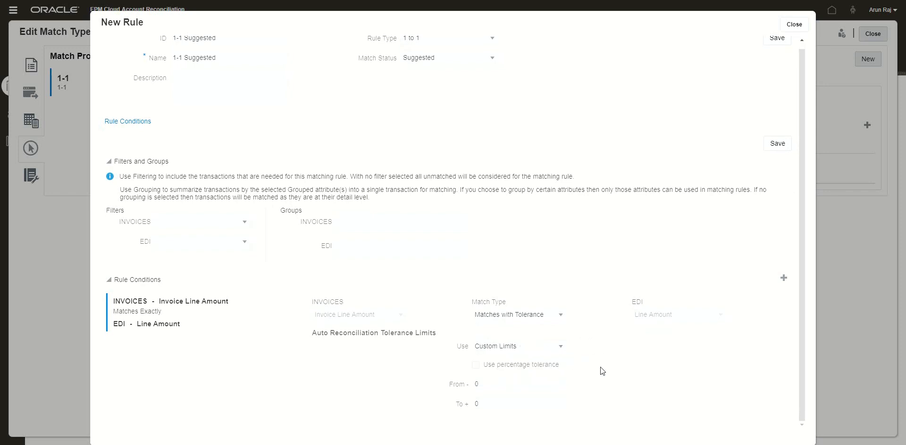
{"action": "left_click", "coordinate": [475, 366]}
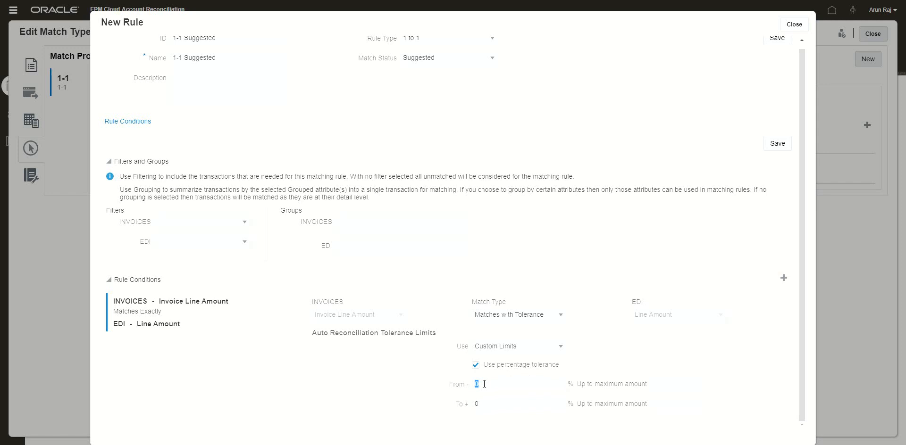
{"action": "type", "text": "5"}
Step: Add a rule condition matching INVOICES Customer Number exactly to EDI Customer Number
{"action": "left_click", "coordinate": [784, 278]}
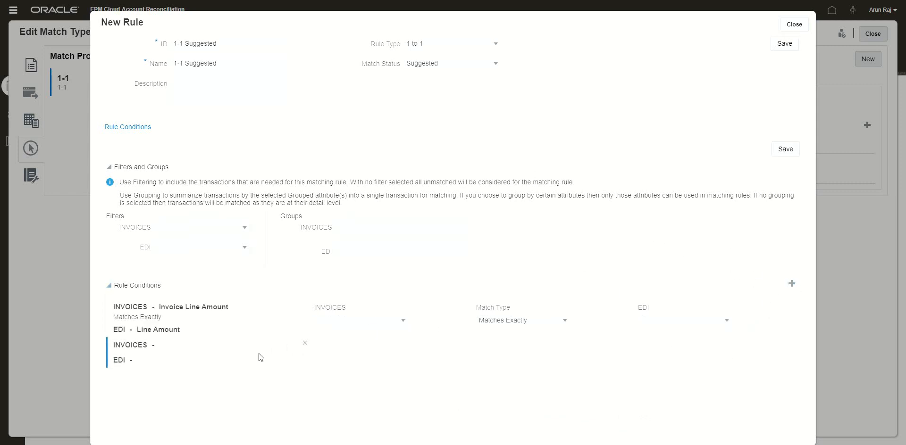
{"action": "left_click", "coordinate": [403, 321]}
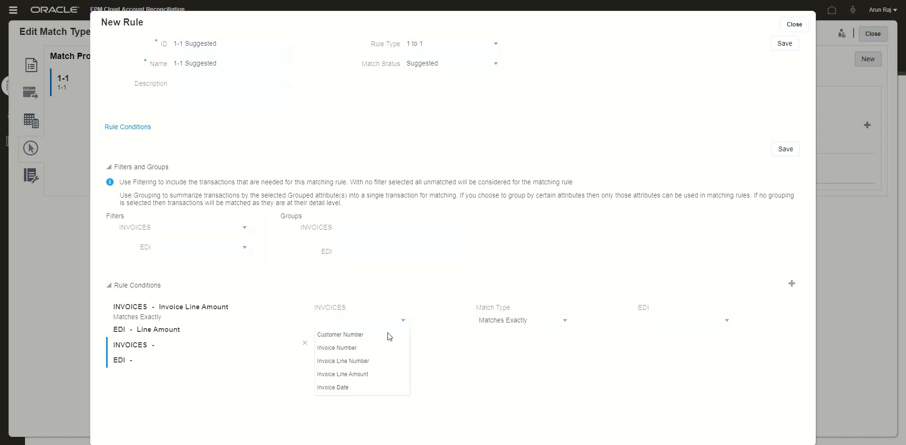
{"action": "left_click", "coordinate": [387, 332]}
{"action": "left_click", "coordinate": [726, 321]}
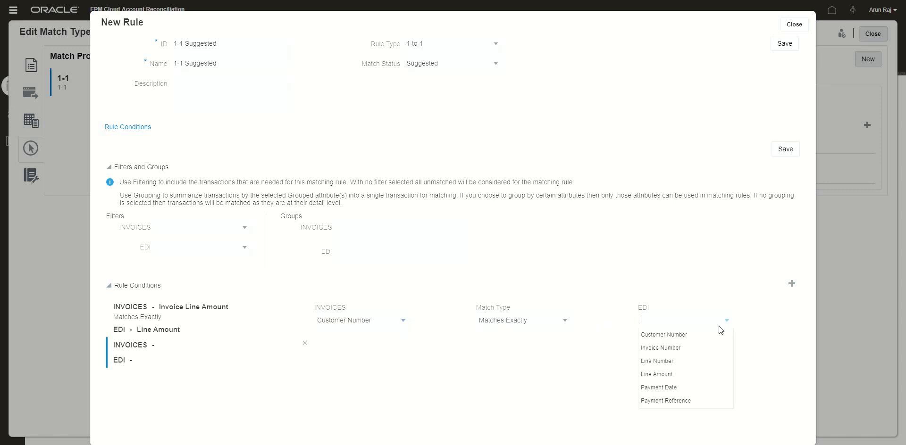
{"action": "left_click", "coordinate": [683, 336]}
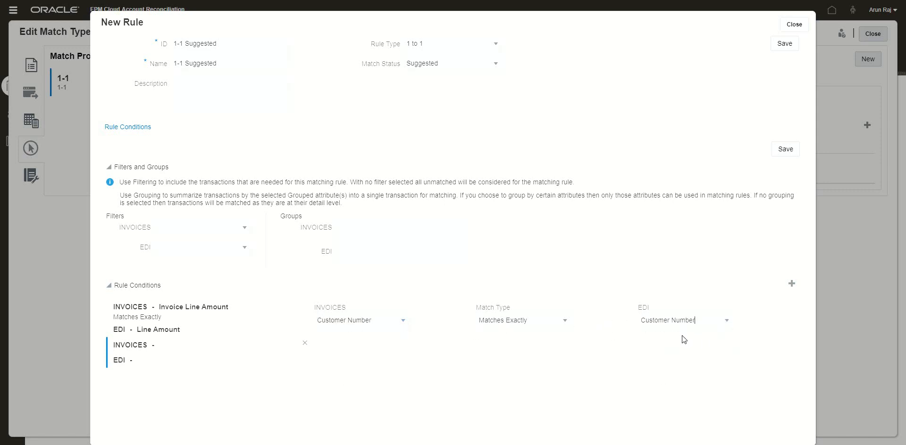
Step: Add a rule condition matching INVOICES Invoice Number exactly to EDI Invoice Number
{"action": "left_click", "coordinate": [791, 283]}
{"action": "left_click", "coordinate": [406, 326]}
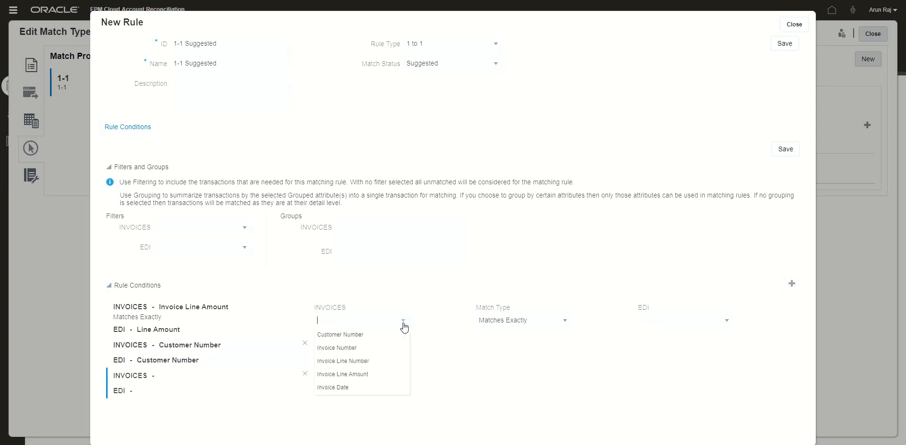
{"action": "left_click", "coordinate": [357, 351]}
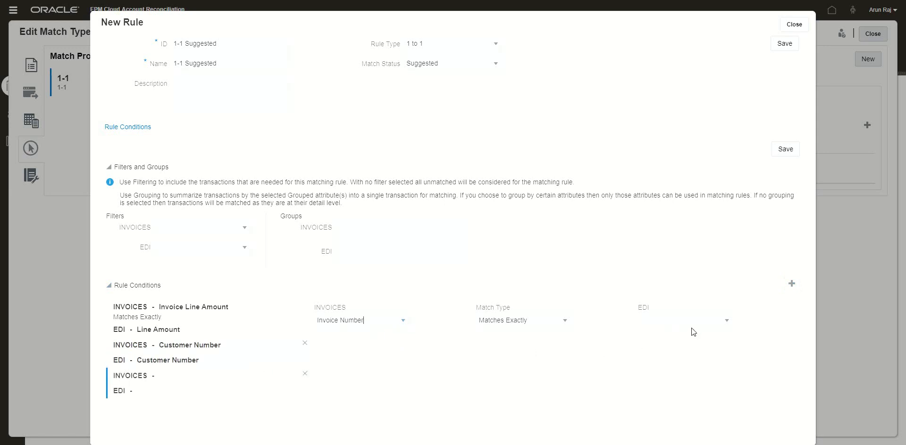
{"action": "left_click", "coordinate": [725, 324]}
{"action": "left_click", "coordinate": [681, 350]}
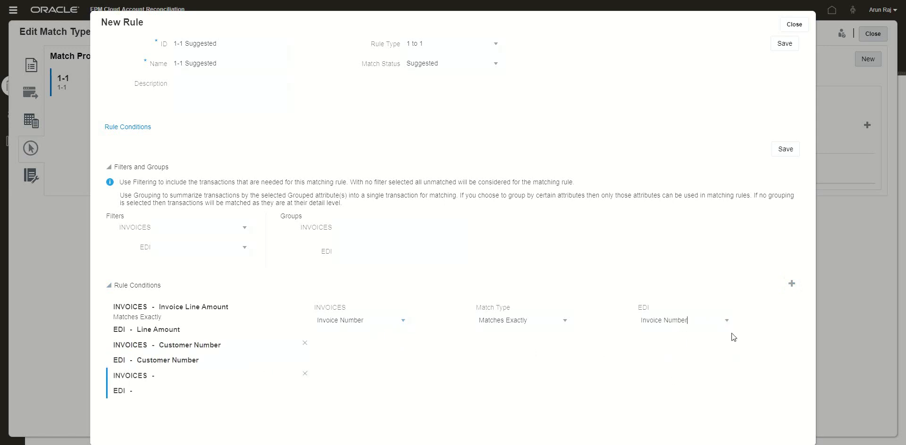
Step: Add a condition matching Invoice Line Number to EDI Line Number, then save and close the rule
{"action": "left_click", "coordinate": [791, 285]}
{"action": "left_click", "coordinate": [403, 324]}
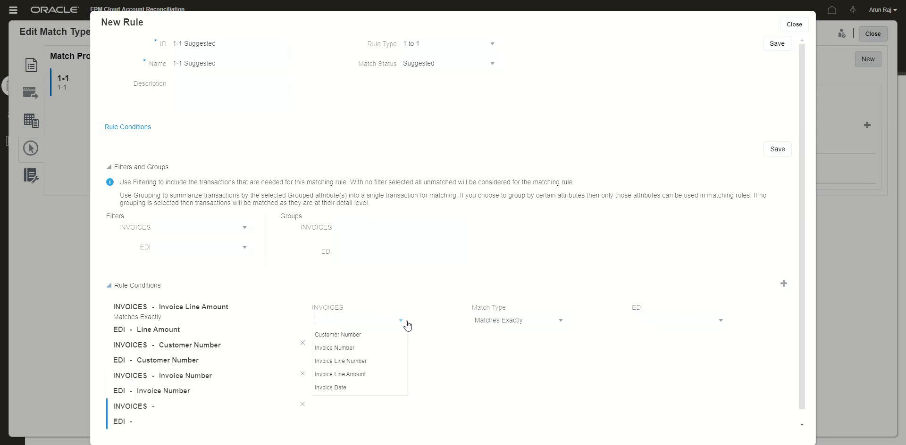
{"action": "left_click", "coordinate": [369, 361]}
{"action": "left_click", "coordinate": [720, 324]}
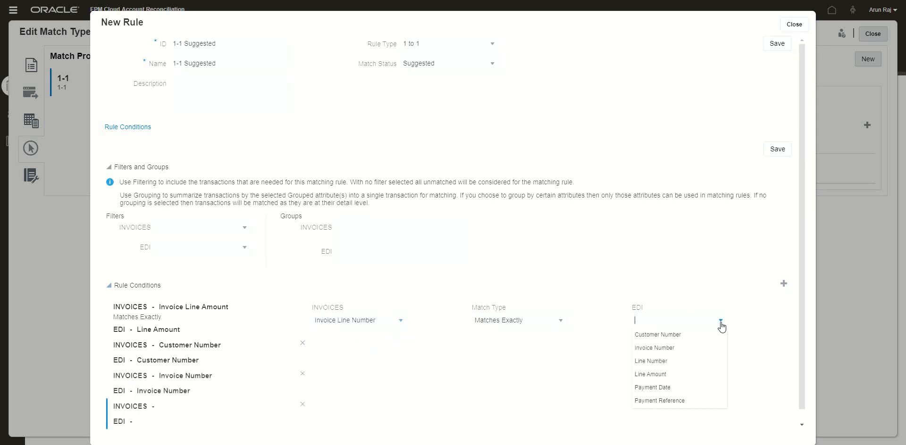
{"action": "left_click", "coordinate": [670, 361]}
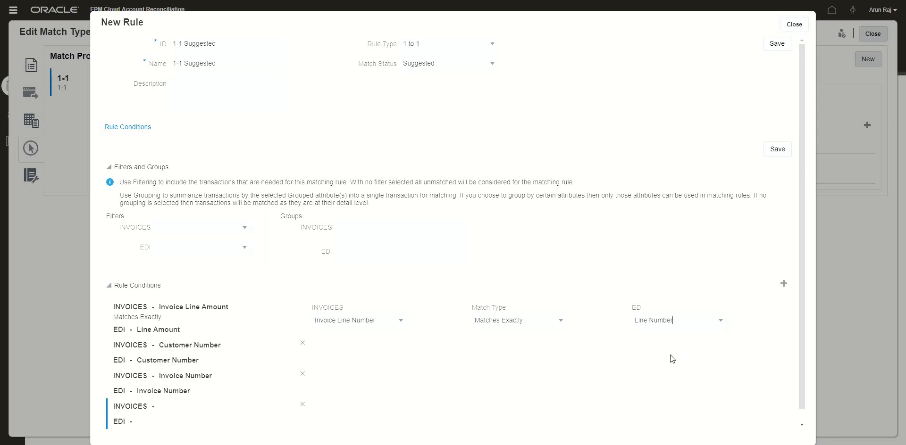
{"action": "left_click", "coordinate": [777, 150]}
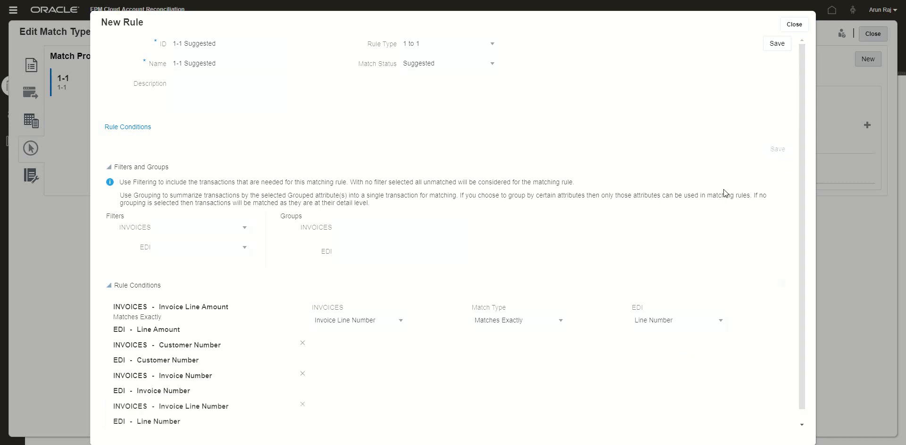
{"action": "left_click", "coordinate": [799, 28]}
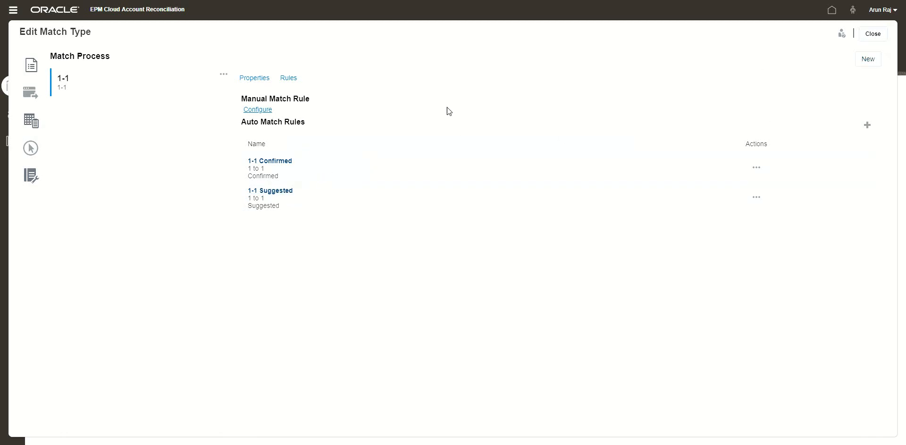
Step: Try to set the match type's status to Approved and save it
{"action": "left_click", "coordinate": [31, 66]}
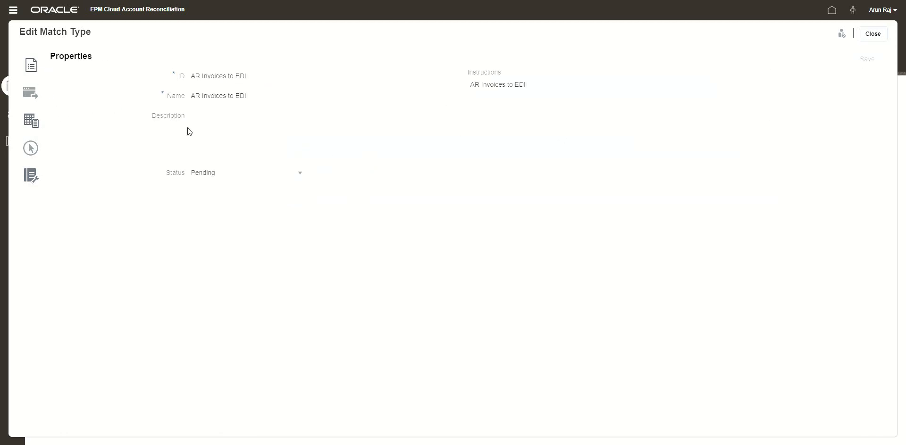
{"action": "left_click", "coordinate": [223, 176]}
{"action": "left_click", "coordinate": [216, 201]}
{"action": "left_click", "coordinate": [866, 60]}
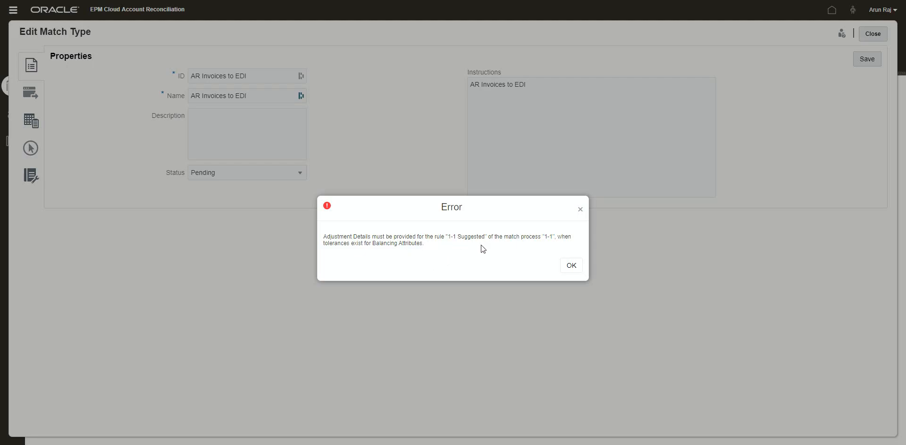
{"action": "left_click", "coordinate": [571, 265]}
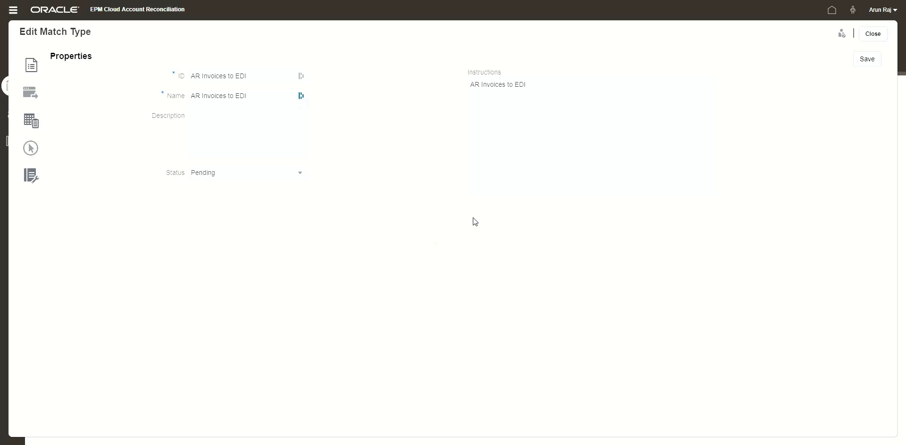
Step: Allow posting of Default Adjust adjustments to both EDI and INVOICES and save the transaction type
{"action": "left_click", "coordinate": [31, 123]}
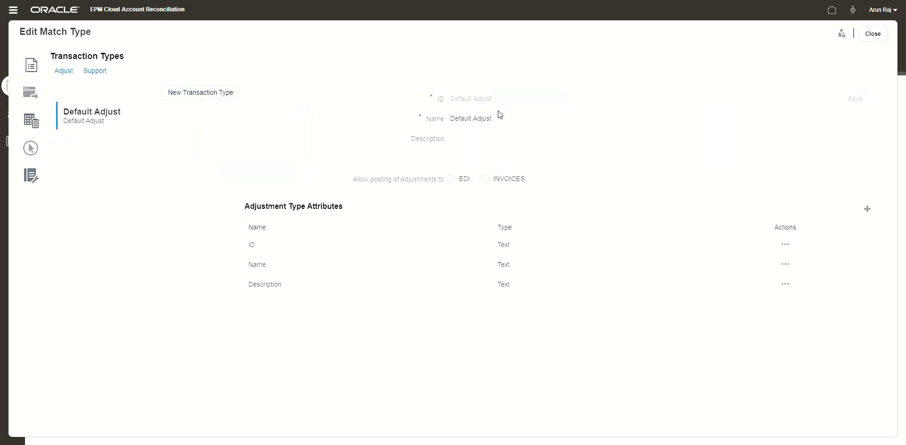
{"action": "left_click", "coordinate": [452, 180]}
{"action": "left_click", "coordinate": [488, 180]}
{"action": "left_click", "coordinate": [855, 100]}
Step: In the 1-1 Suggested rule's adjustment details, default the adjustment ID to the INVOICES Invoice Number, then save and close the rule
{"action": "left_click", "coordinate": [31, 150]}
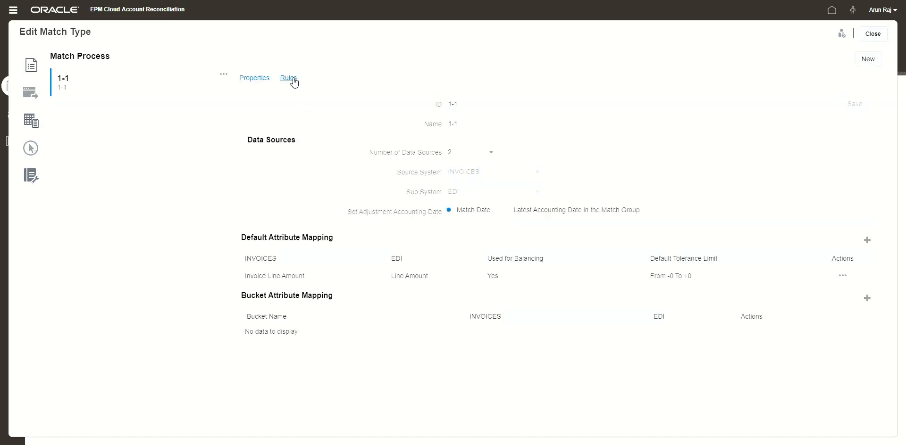
{"action": "left_click", "coordinate": [290, 80]}
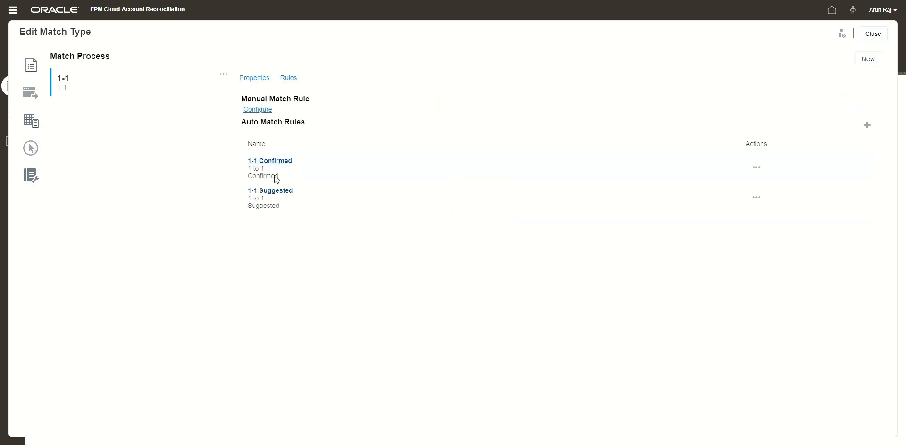
{"action": "left_click", "coordinate": [270, 191]}
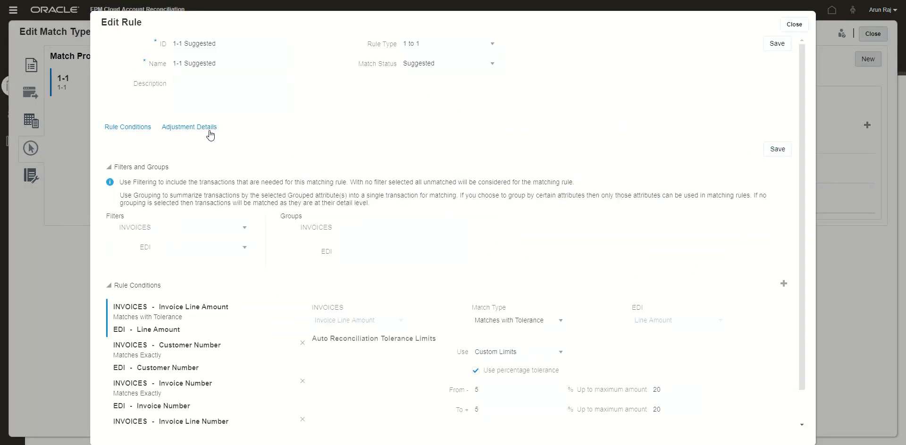
{"action": "left_click", "coordinate": [211, 136]}
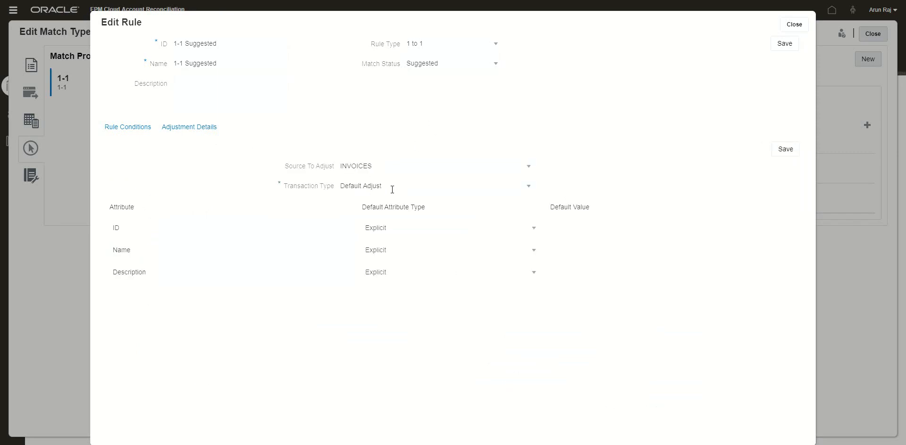
{"action": "left_click", "coordinate": [534, 231]}
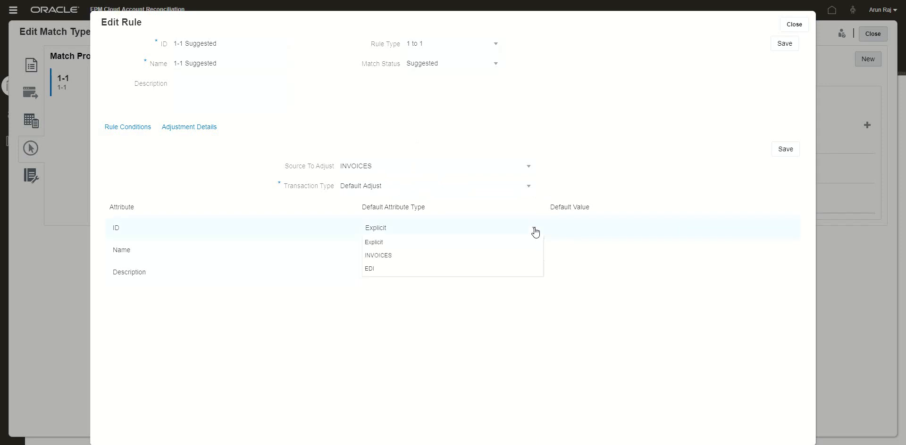
{"action": "left_click", "coordinate": [464, 258]}
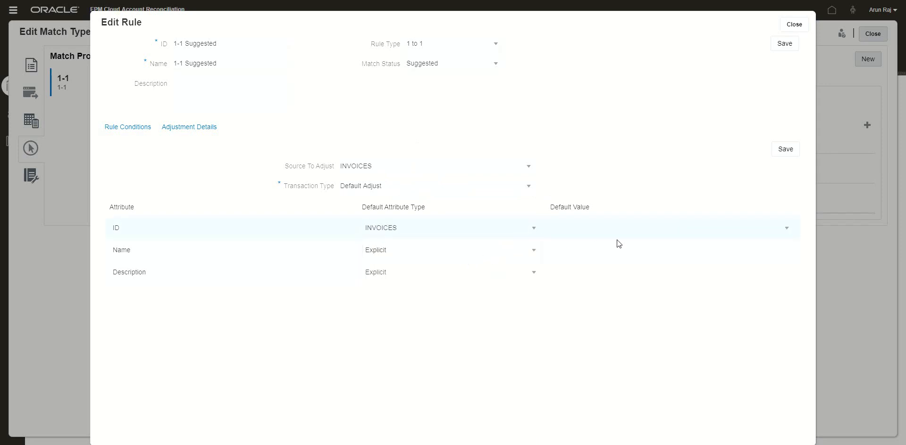
{"action": "left_click", "coordinate": [605, 231]}
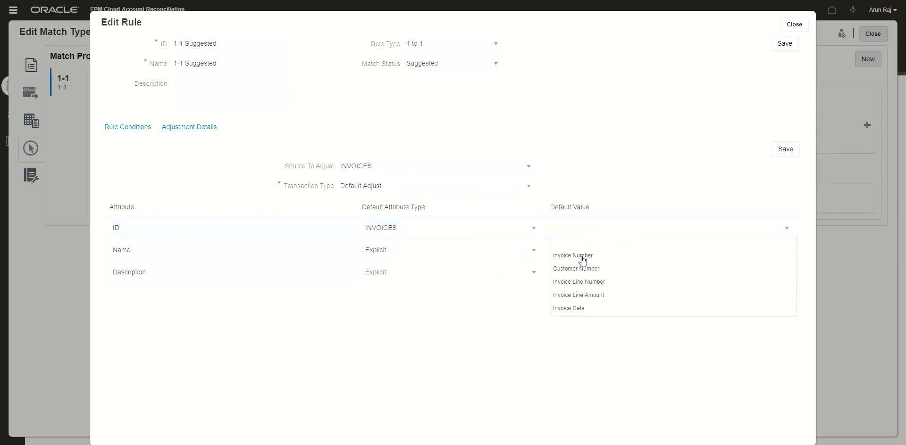
{"action": "left_click", "coordinate": [583, 257]}
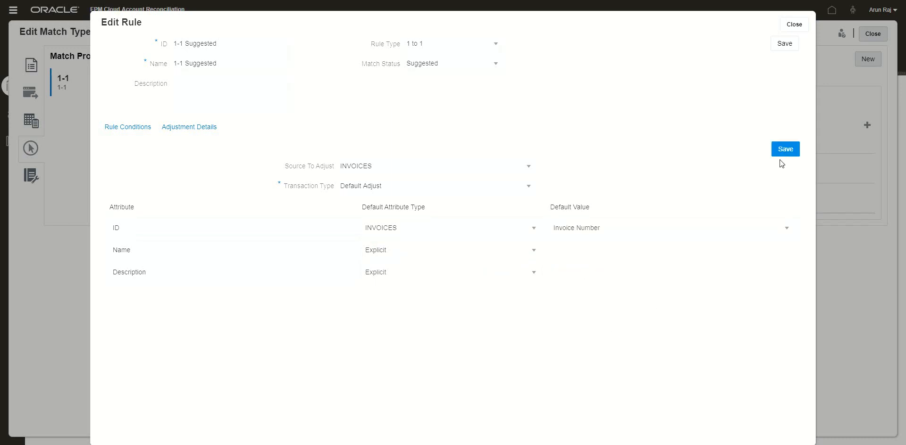
{"action": "left_click", "coordinate": [784, 44]}
{"action": "left_click", "coordinate": [794, 24]}
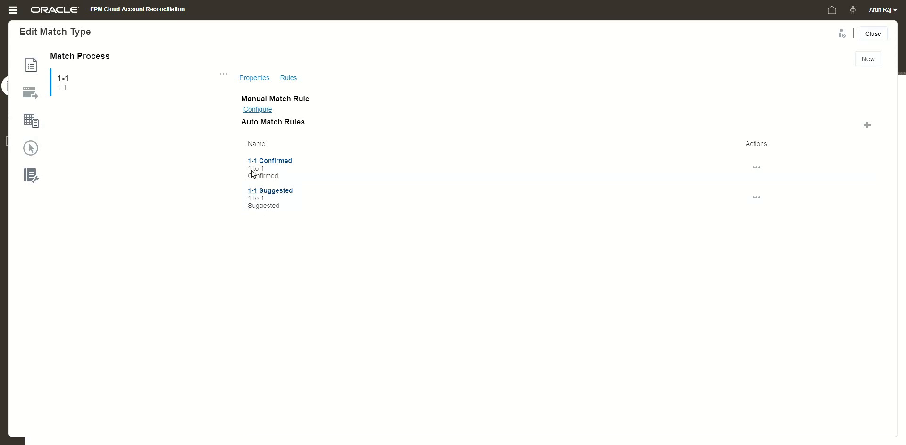
Step: Set the match type's status to Approved, save it, and close the match type
{"action": "left_click", "coordinate": [31, 70]}
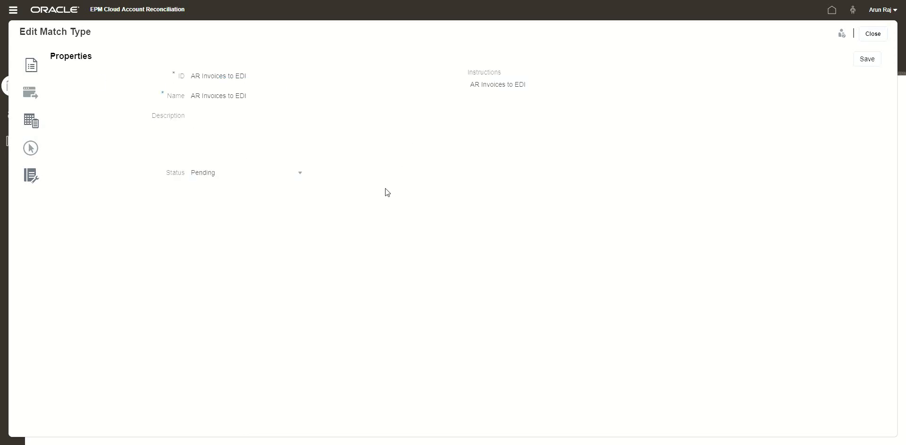
{"action": "left_click", "coordinate": [283, 175]}
{"action": "left_click", "coordinate": [263, 198]}
{"action": "left_click", "coordinate": [867, 60]}
{"action": "left_click", "coordinate": [870, 36]}
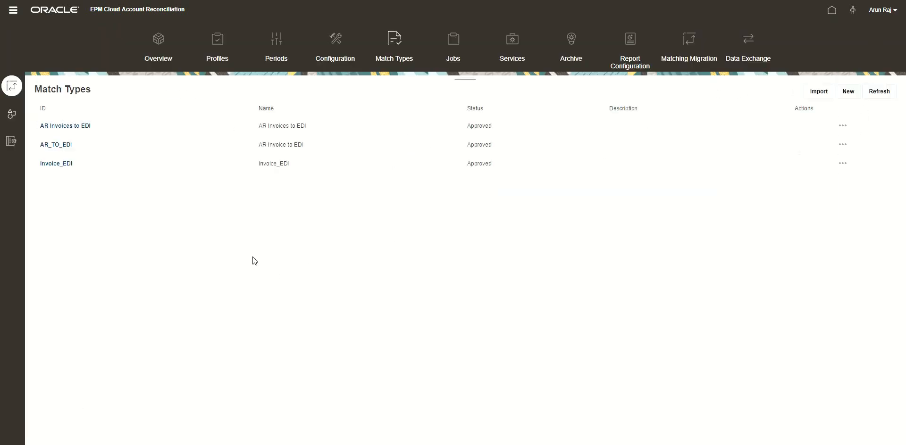
Step: Run Auto Match for the AR Invoices to EDI match type from Jobs and refresh the job list
{"action": "left_click", "coordinate": [453, 44]}
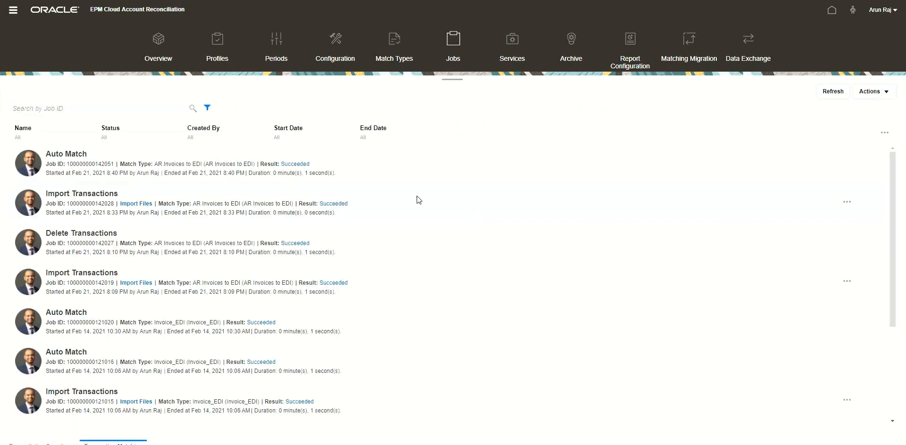
{"action": "left_click", "coordinate": [869, 92]}
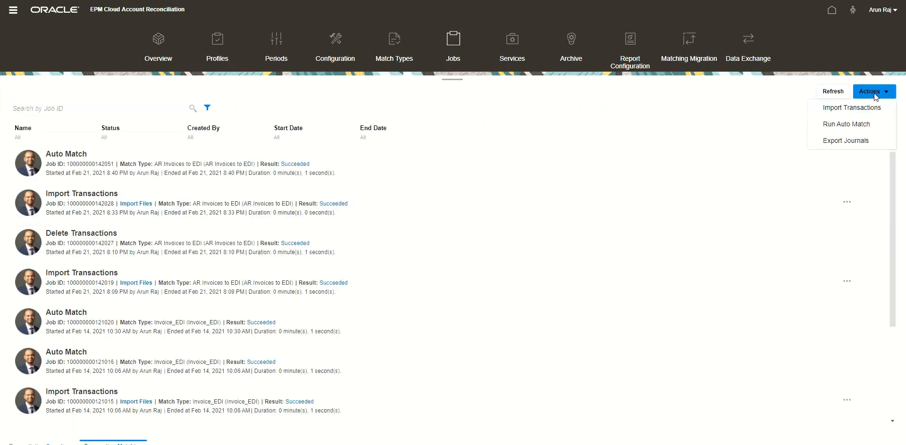
{"action": "left_click", "coordinate": [856, 122]}
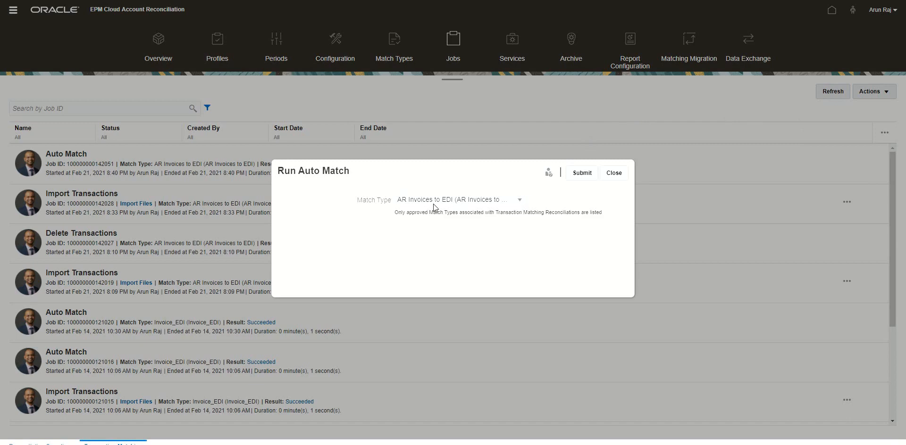
{"action": "left_click", "coordinate": [582, 174]}
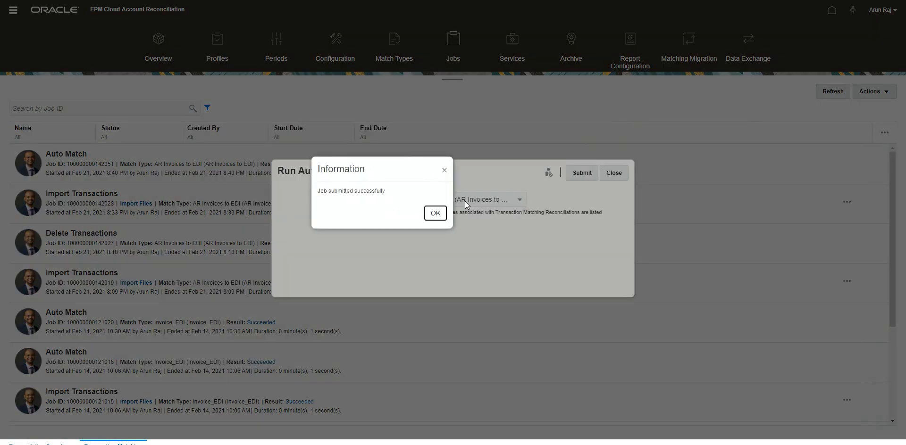
{"action": "left_click", "coordinate": [435, 214]}
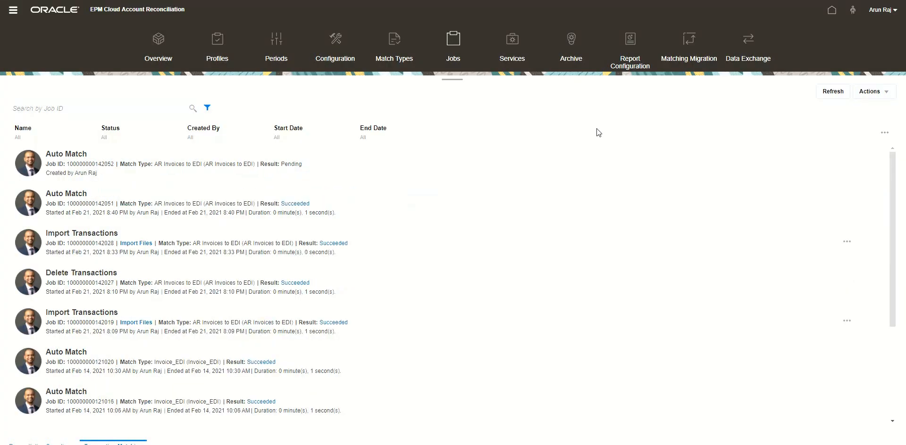
{"action": "left_click", "coordinate": [836, 96]}
{"action": "left_click", "coordinate": [836, 96]}
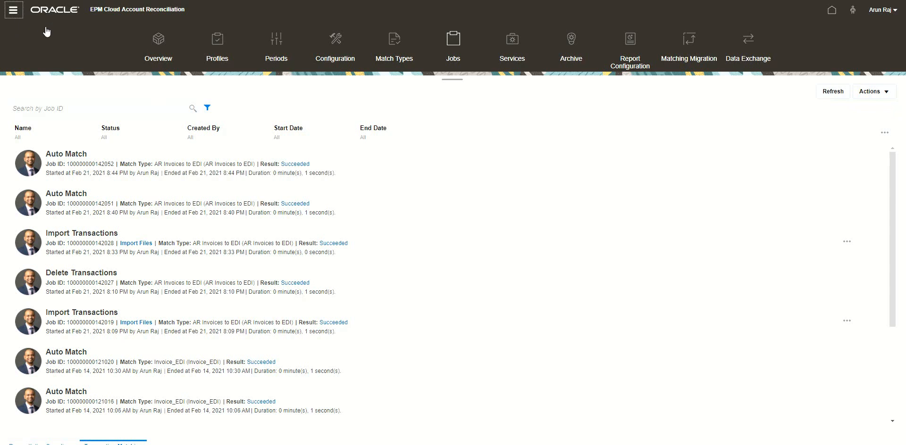
Step: Open the AR to EDI reconciliation in Matching and review its suggested matches and their adjustments
{"action": "left_click", "coordinate": [13, 10]}
{"action": "left_click", "coordinate": [41, 89]}
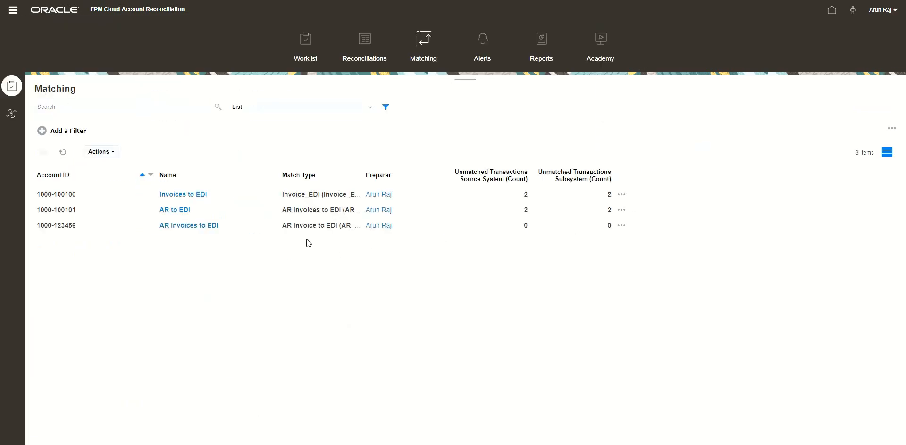
{"action": "left_click", "coordinate": [182, 211]}
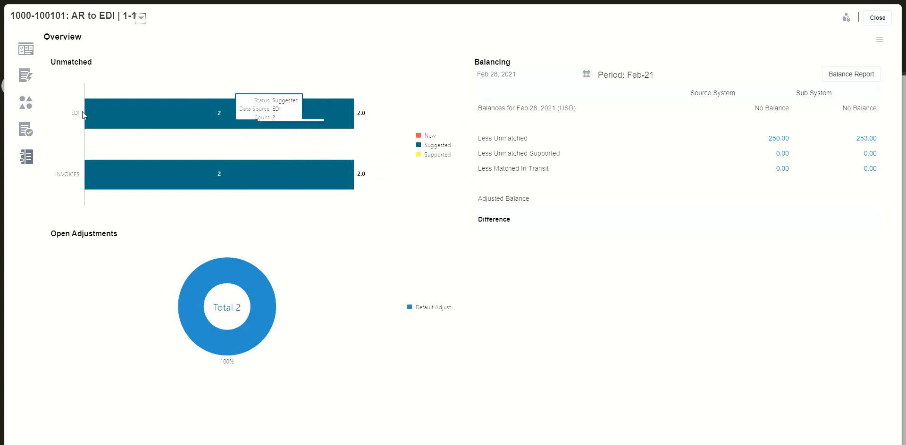
{"action": "left_click", "coordinate": [23, 84]}
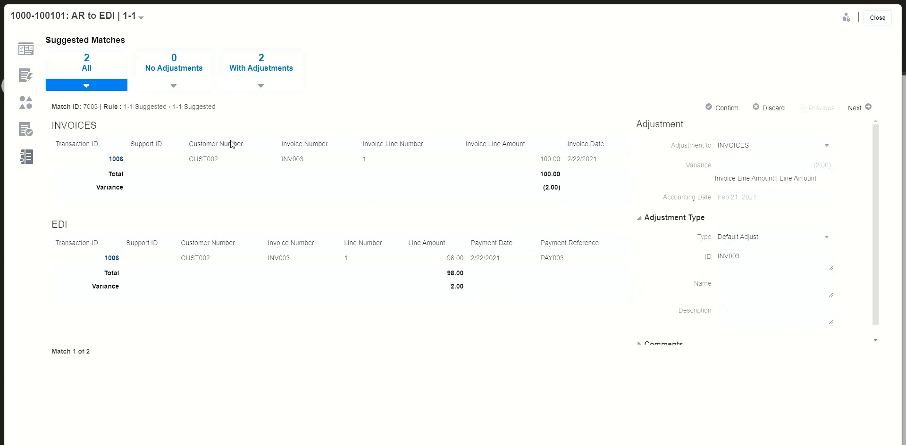
{"action": "scroll", "coordinate": [357, 197], "scroll_direction": "down", "scroll_amount": 1}
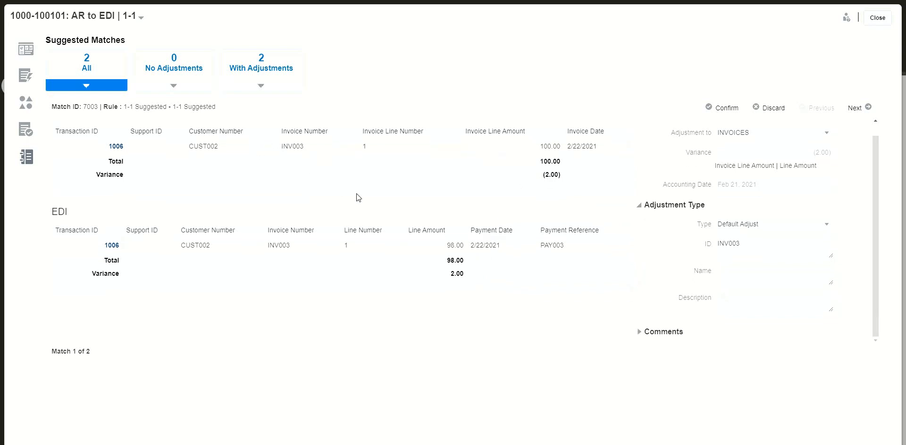
{"action": "scroll", "coordinate": [357, 197], "scroll_direction": "up", "scroll_amount": 1}
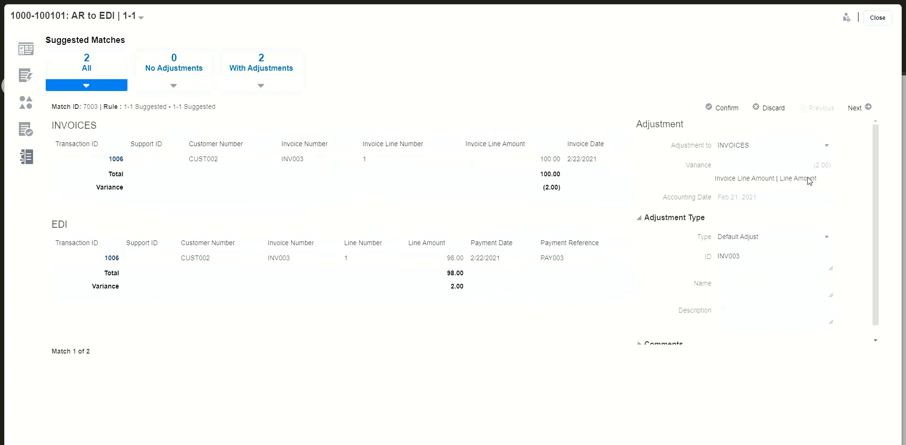
{"action": "left_click", "coordinate": [867, 108]}
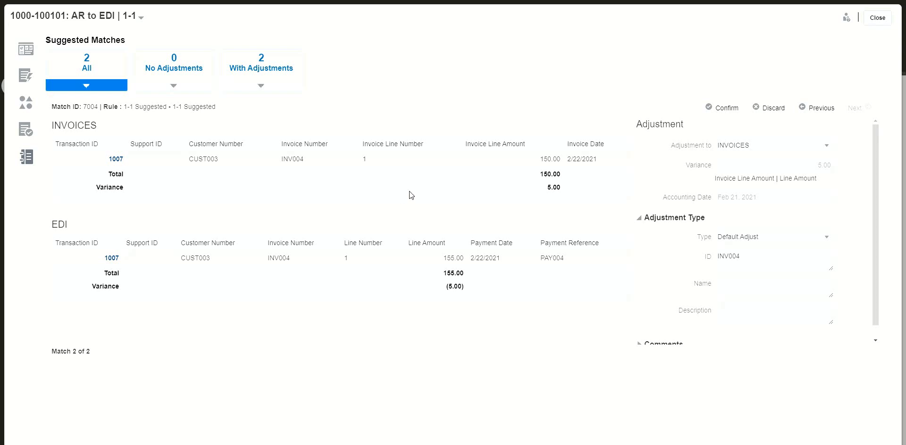
{"action": "left_click", "coordinate": [877, 18]}
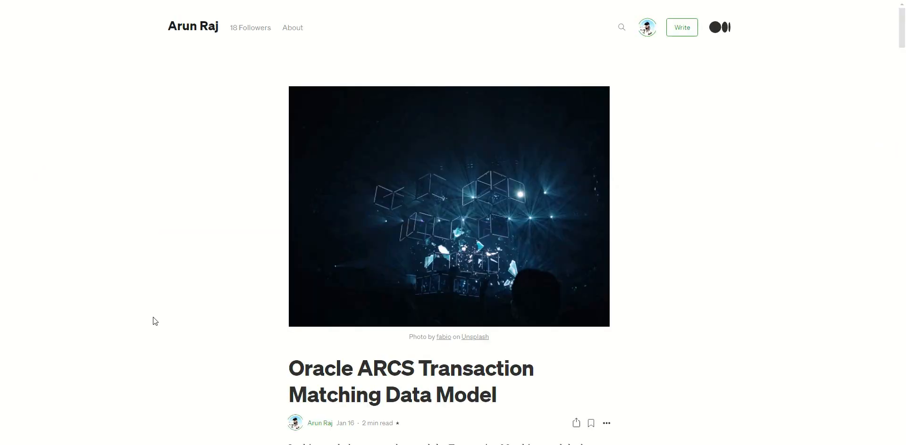
Step: Switch to the blog in the browser and scroll through the Oracle ARCS Transaction Matching articles
{"action": "scroll", "coordinate": [152, 317], "scroll_direction": "down", "scroll_amount": 9}
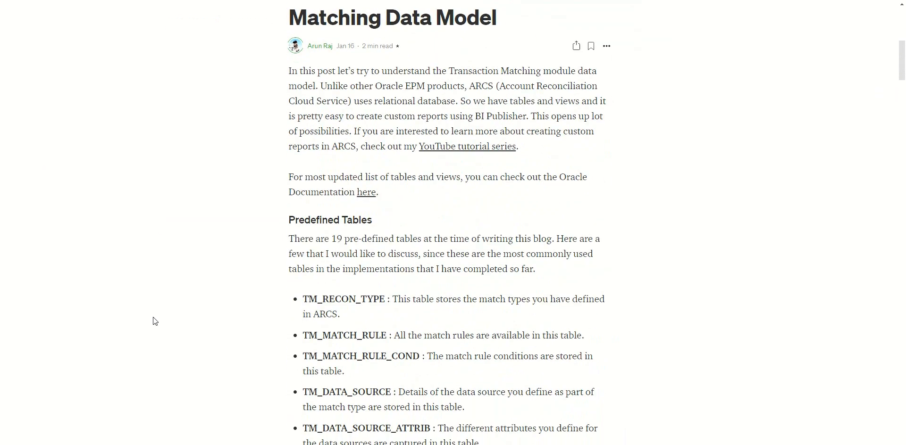
{"action": "scroll", "coordinate": [153, 321], "scroll_direction": "down", "scroll_amount": 2}
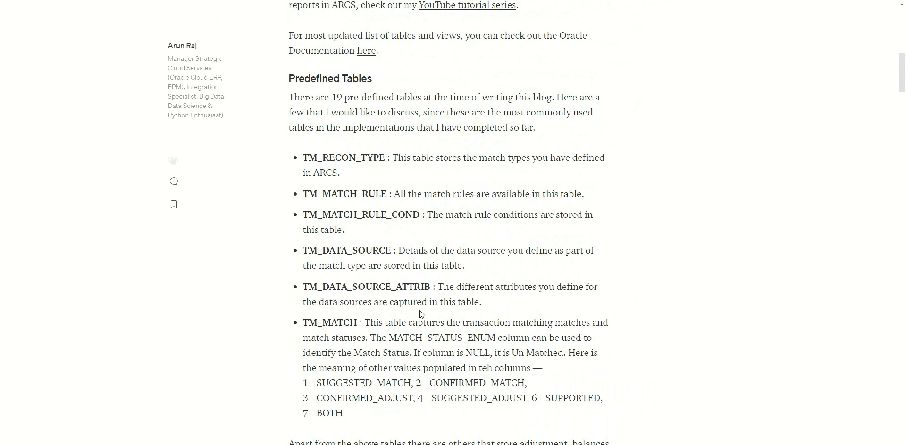
{"action": "scroll", "coordinate": [420, 311], "scroll_direction": "down", "scroll_amount": 2}
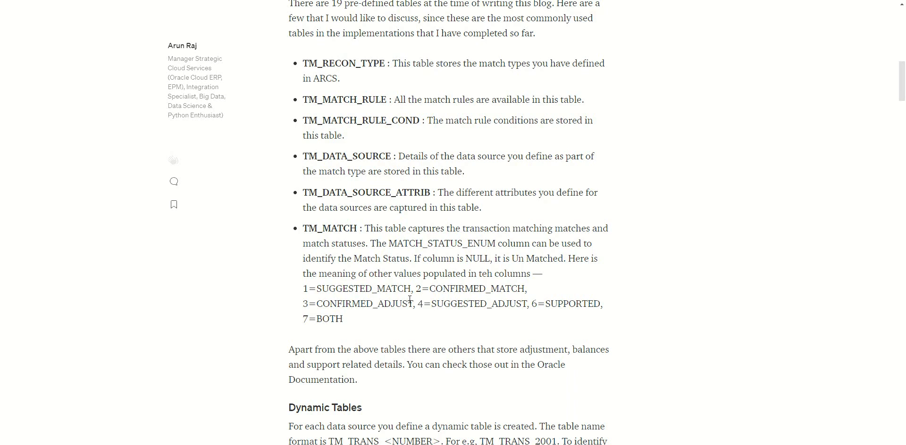
{"action": "scroll", "coordinate": [409, 300], "scroll_direction": "down", "scroll_amount": 7}
{"action": "scroll", "coordinate": [410, 302], "scroll_direction": "up", "scroll_amount": 4}
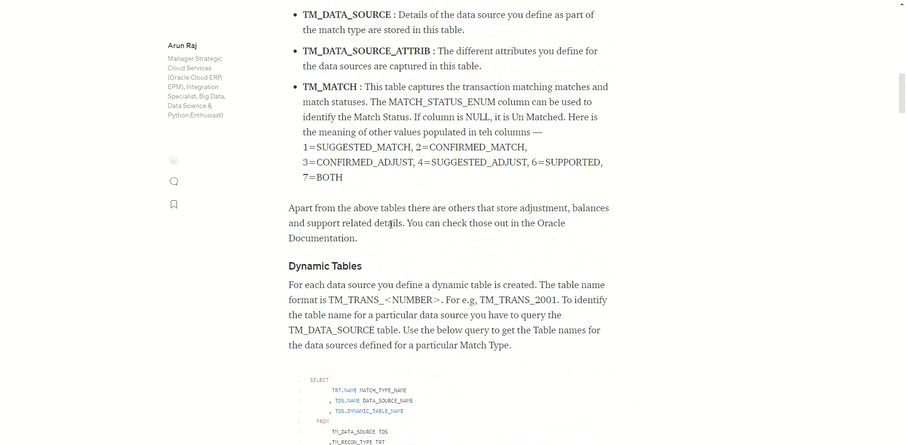
{"action": "left_click_drag", "start_coordinate": [363, 267], "coordinate": [296, 267]}
{"action": "scroll", "coordinate": [431, 315], "scroll_direction": "up", "scroll_amount": 3}
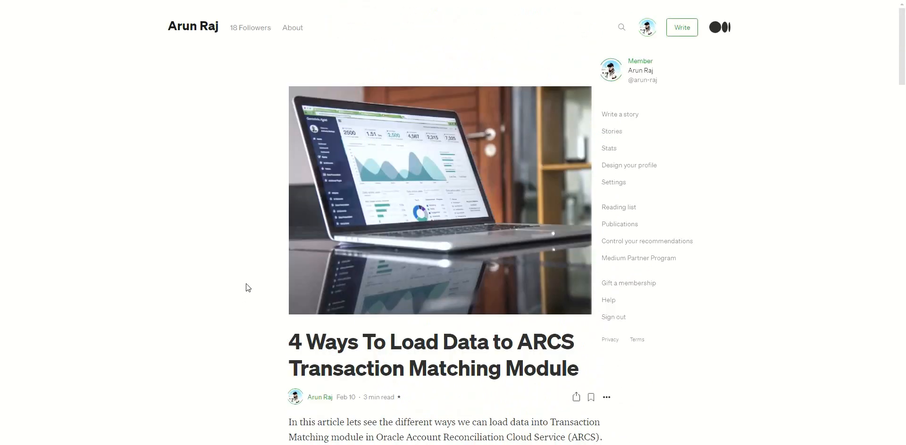
{"action": "scroll", "coordinate": [247, 288], "scroll_direction": "down", "scroll_amount": 4}
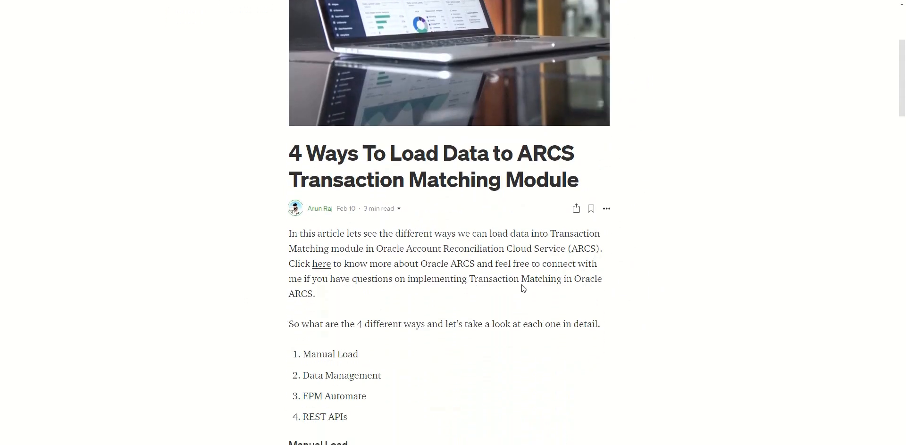
{"action": "scroll", "coordinate": [522, 285], "scroll_direction": "down", "scroll_amount": 2}
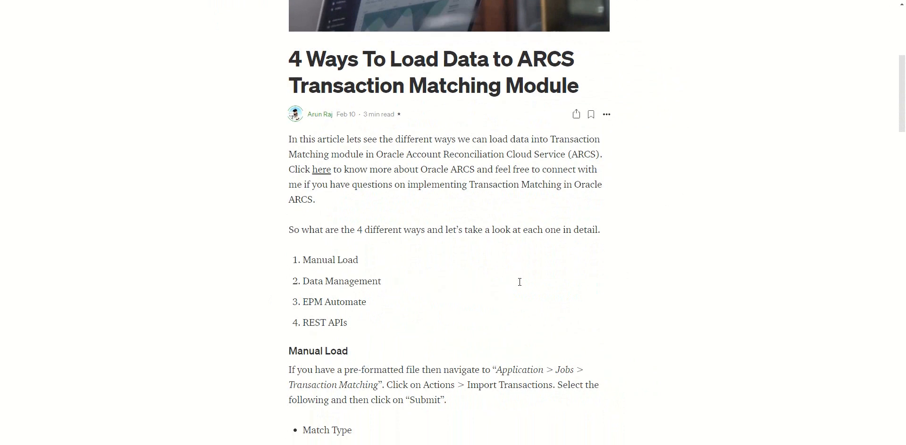